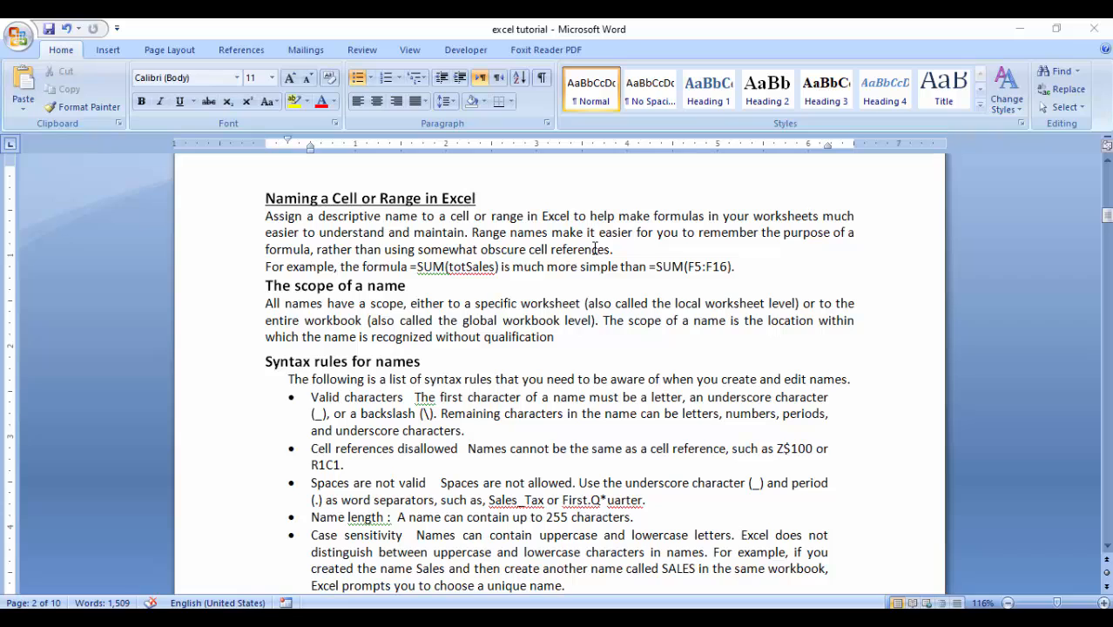
- Review the notes on naming a cell or range, the SUM(totSales) example and the scope of a name
left_click(388, 266)
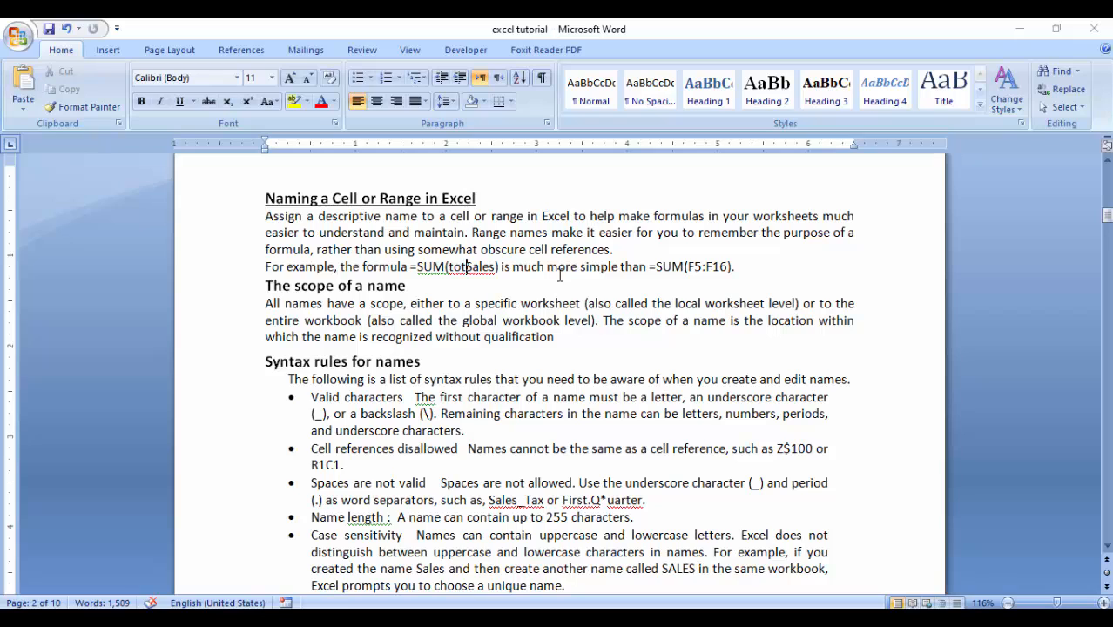
left_click(713, 276)
key("shift+Left")
key("shift+Left")
key("shift+Left")
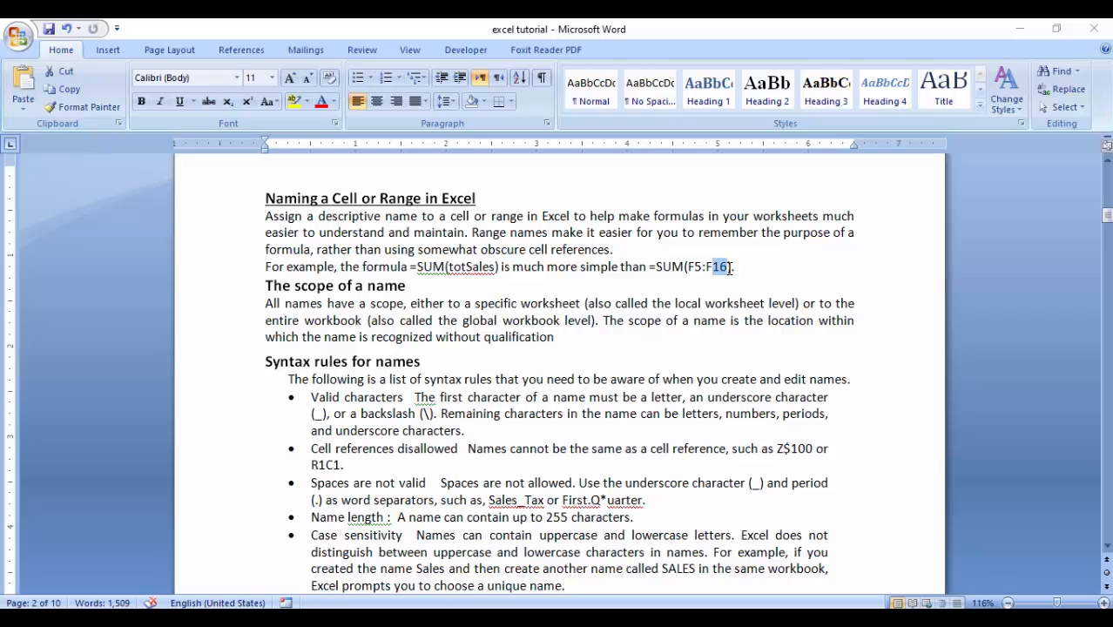
key("Left")
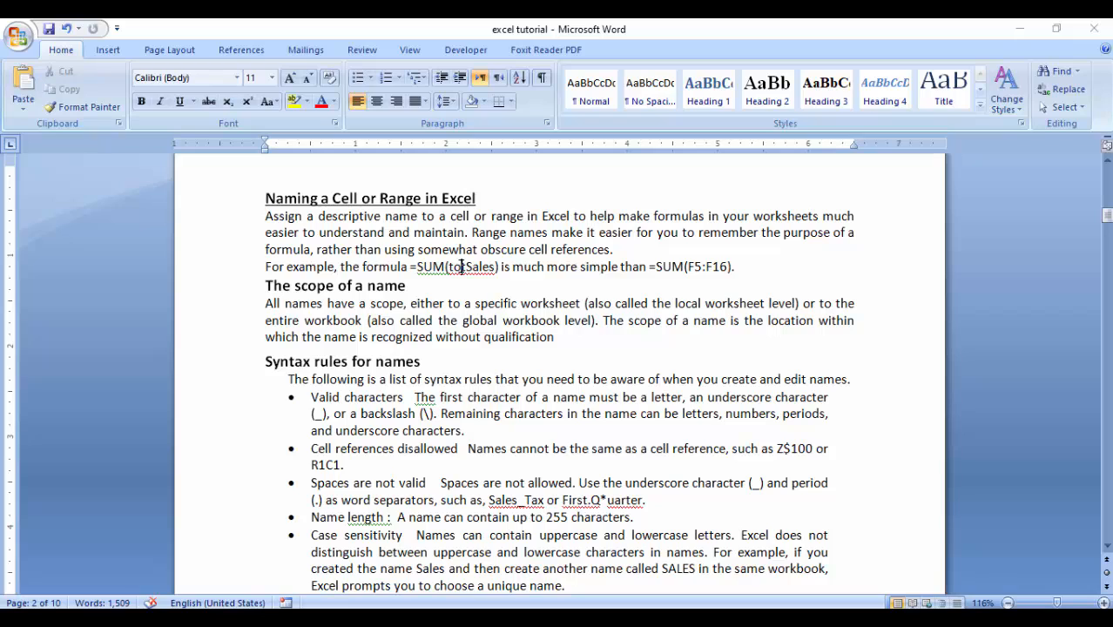
left_click(353, 287)
left_click(355, 305)
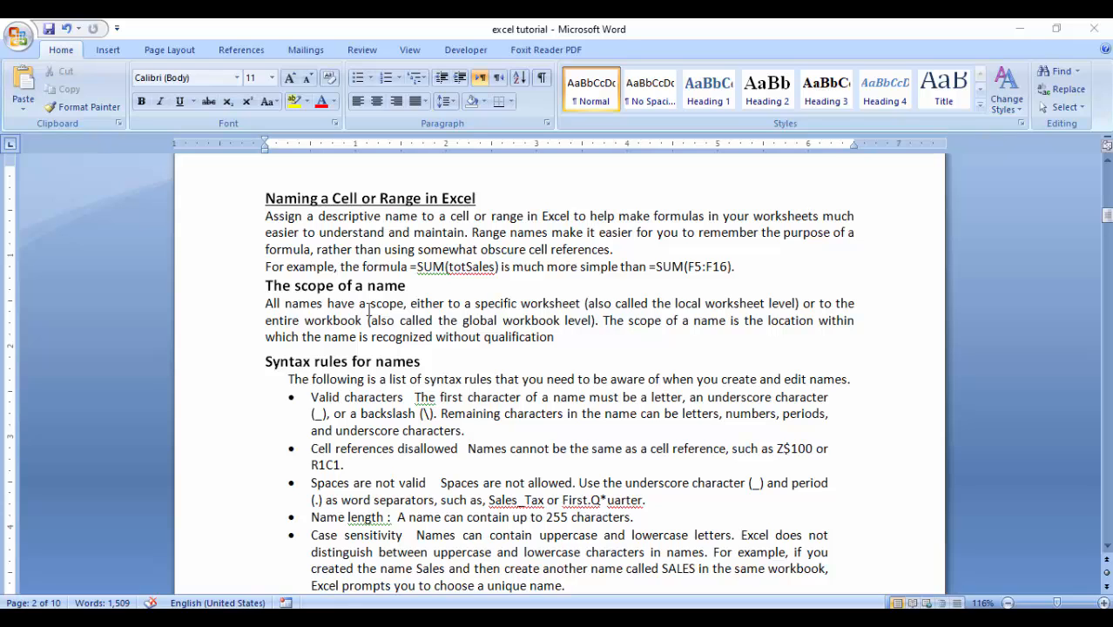
left_click(538, 308)
left_click(361, 319)
left_click(461, 265)
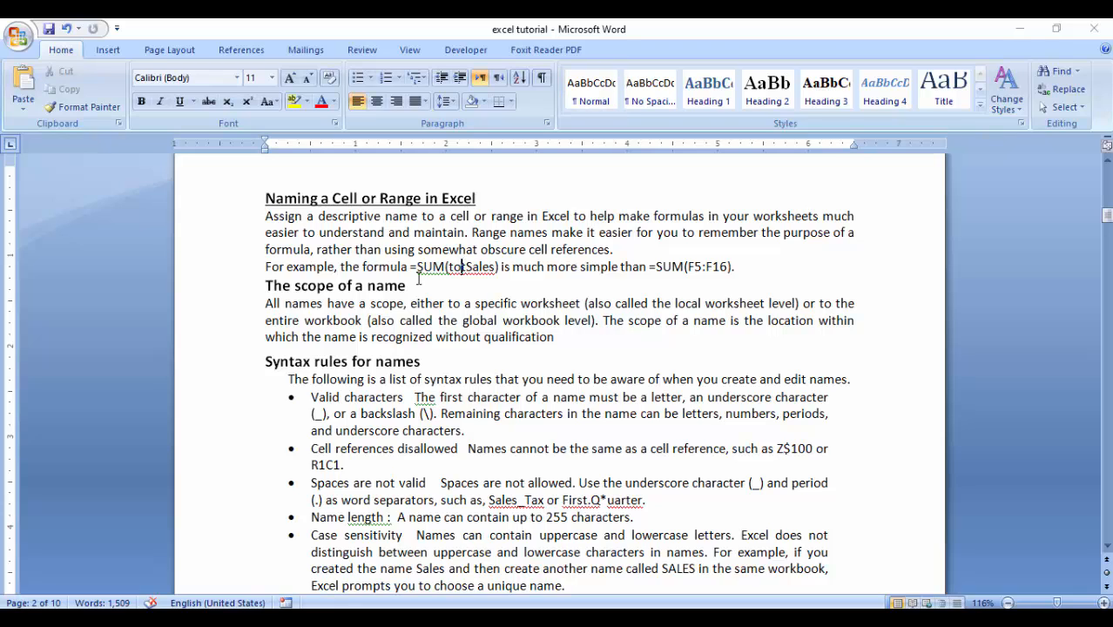
left_click(329, 303)
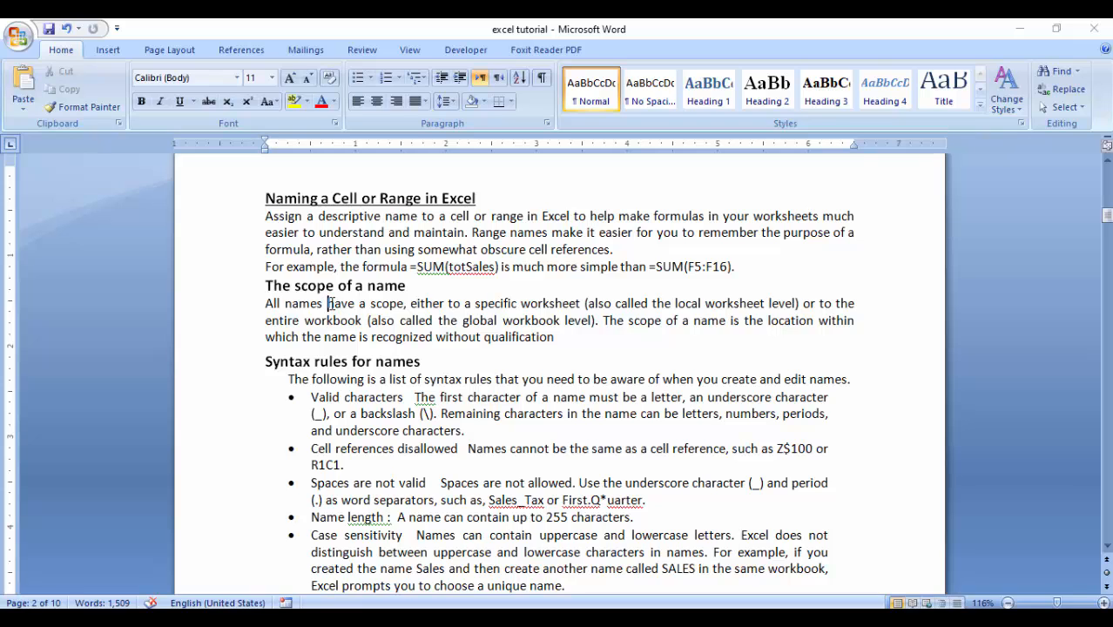
- Switch to the sales report workbook in Excel and name the Sale values in F3:F12 totsales
key("alt+Tab")
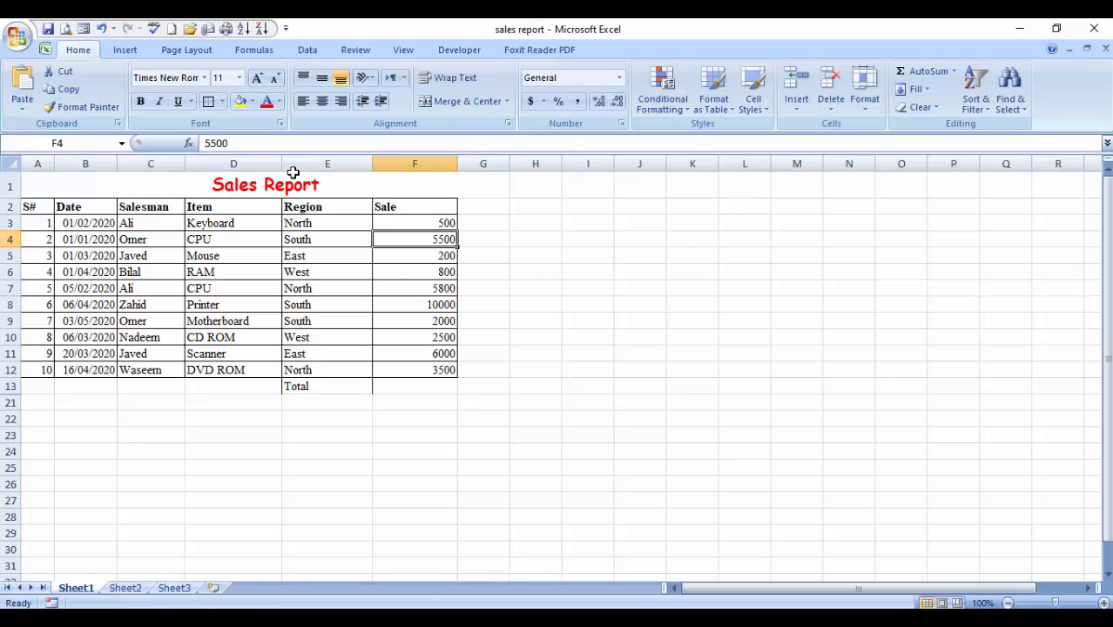
key("Up")
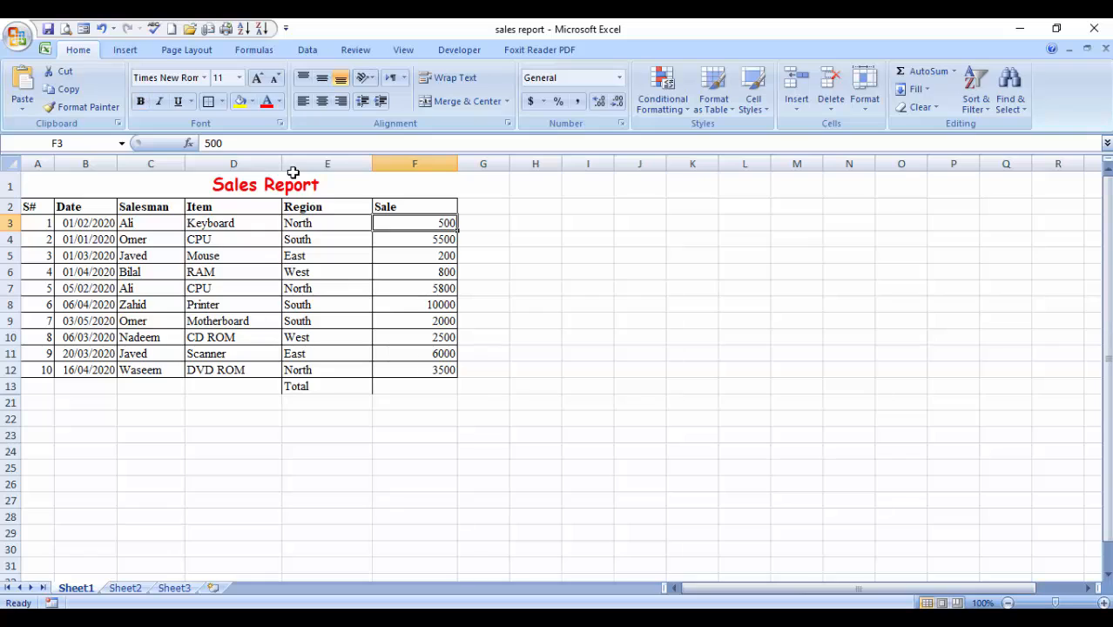
key("shift+Down")
key("shift+Down")
key("shift+Down")
key("shift+Down")
key("shift+Down")
key("shift+Down")
key("shift+Down")
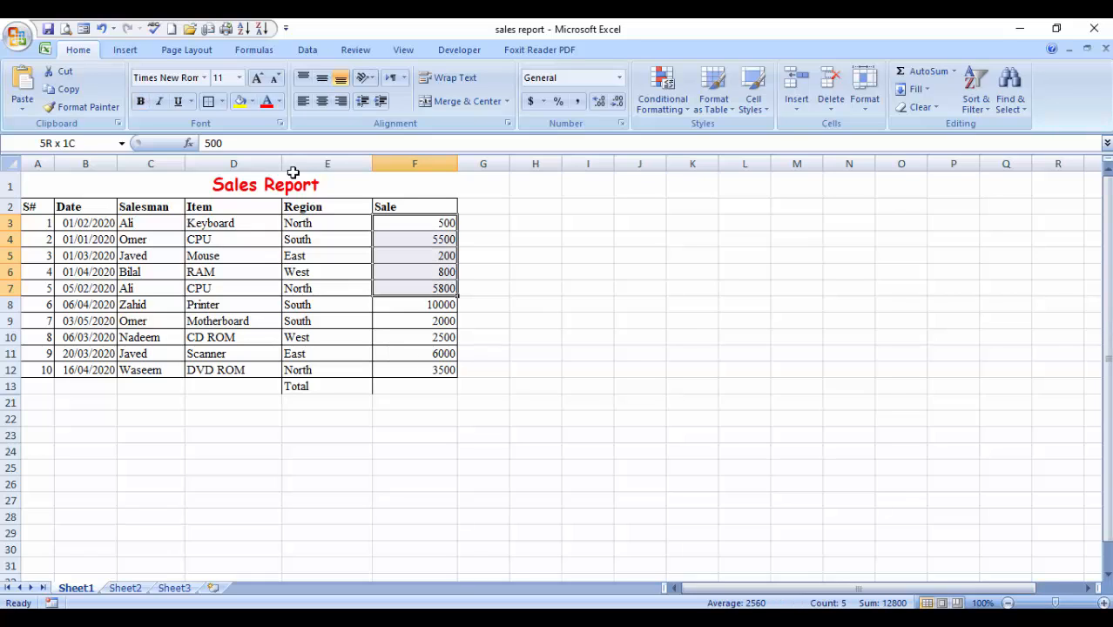
key("shift+Down")
key("shift+Down")
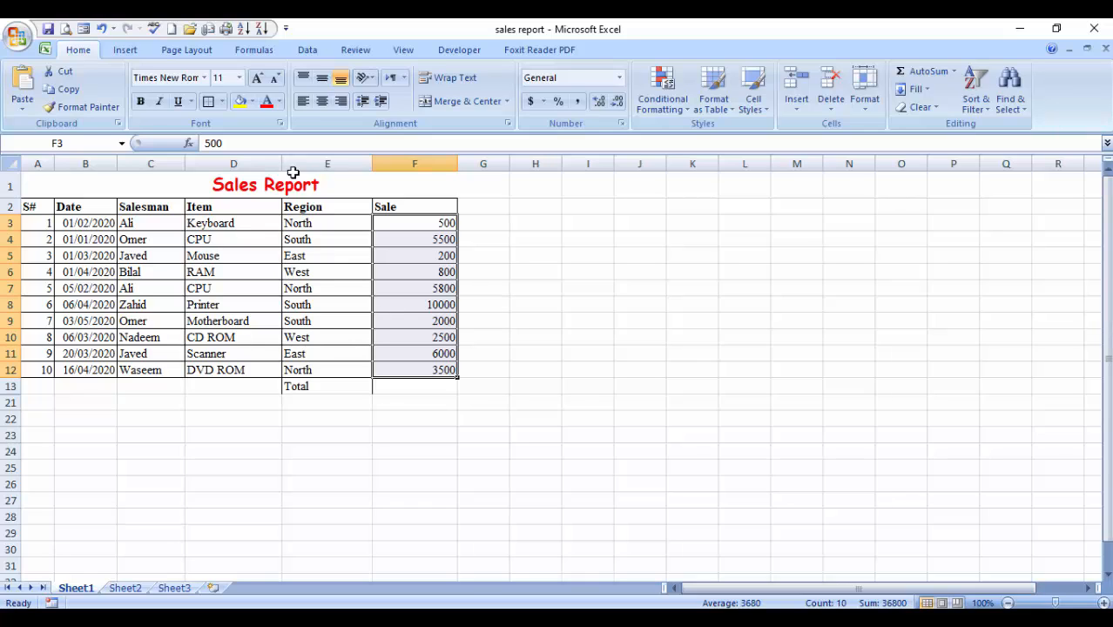
left_click(67, 144)
type("tota")
key("BackSpace")
type("sales")
key("Return")
- Deselect the Sale values, then reselect the whole range by its defined name totsales
left_click(353, 440)
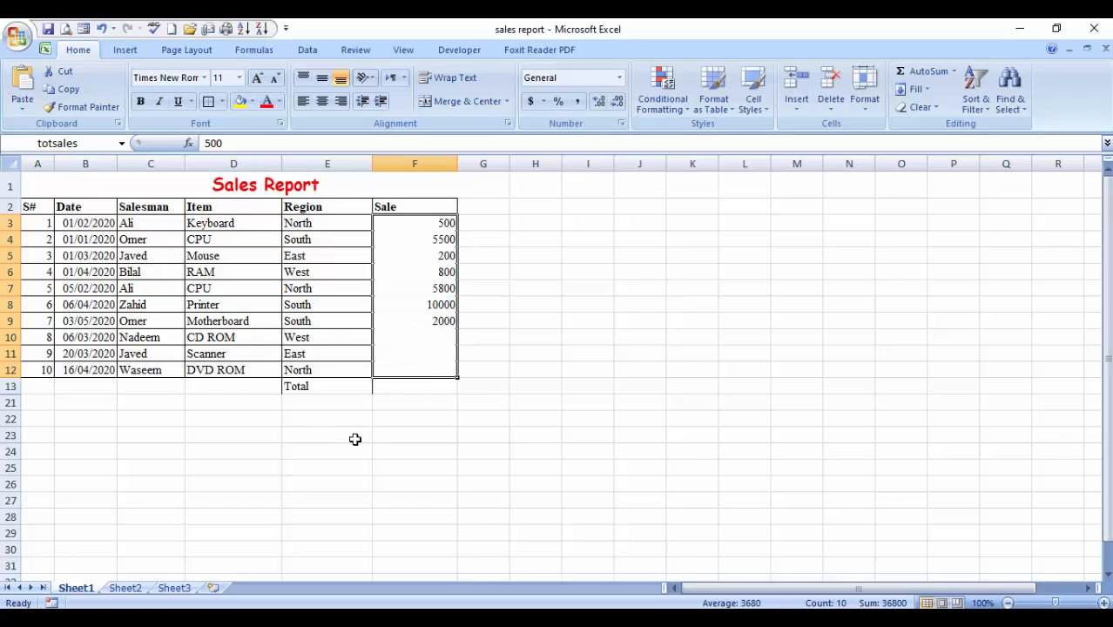
left_click(433, 284)
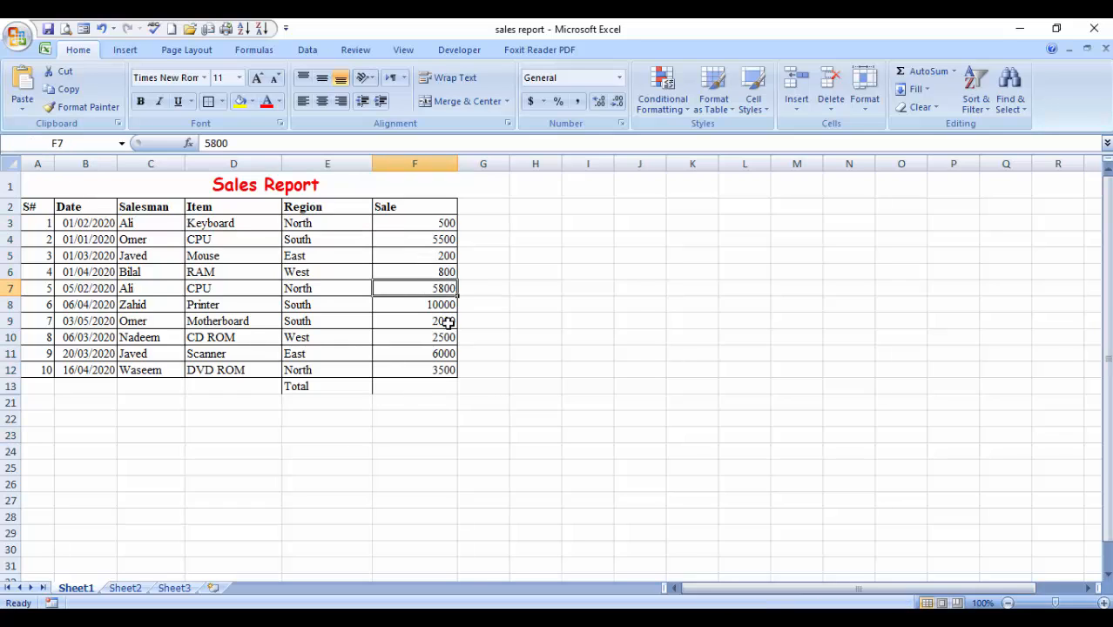
left_click(122, 144)
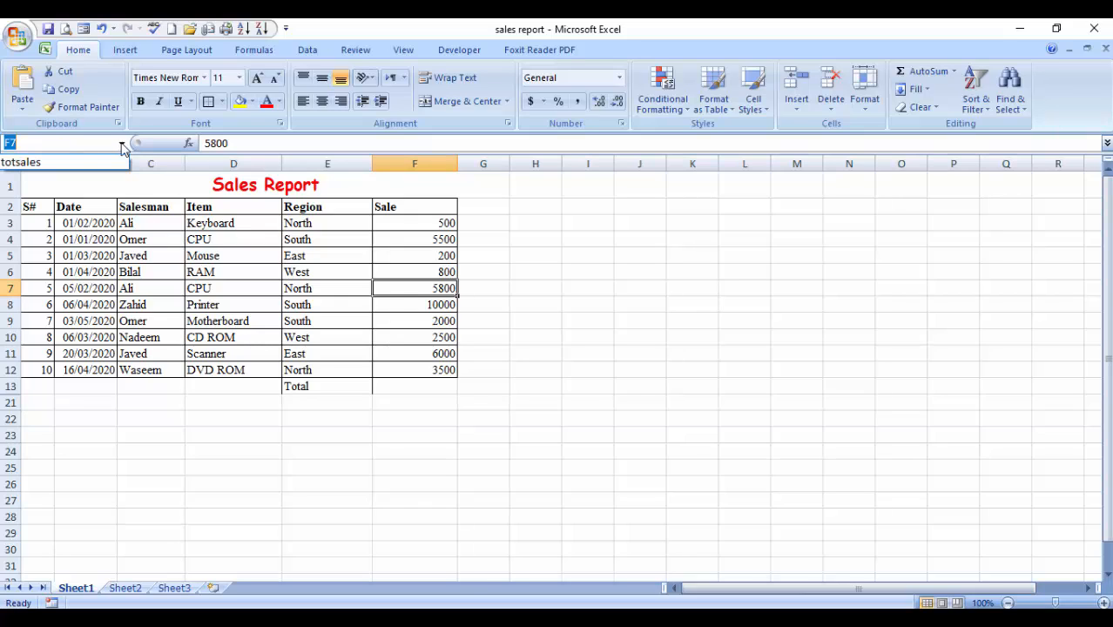
left_click(72, 165)
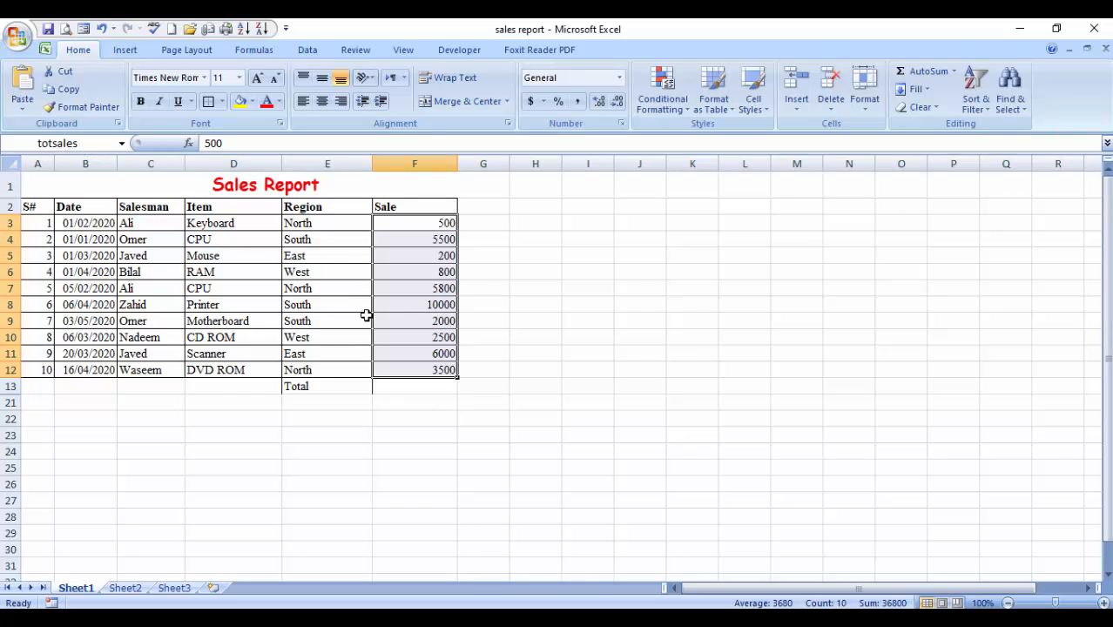
- Delete the defined name totsales in the Name Manager and close the manager
left_click(308, 51)
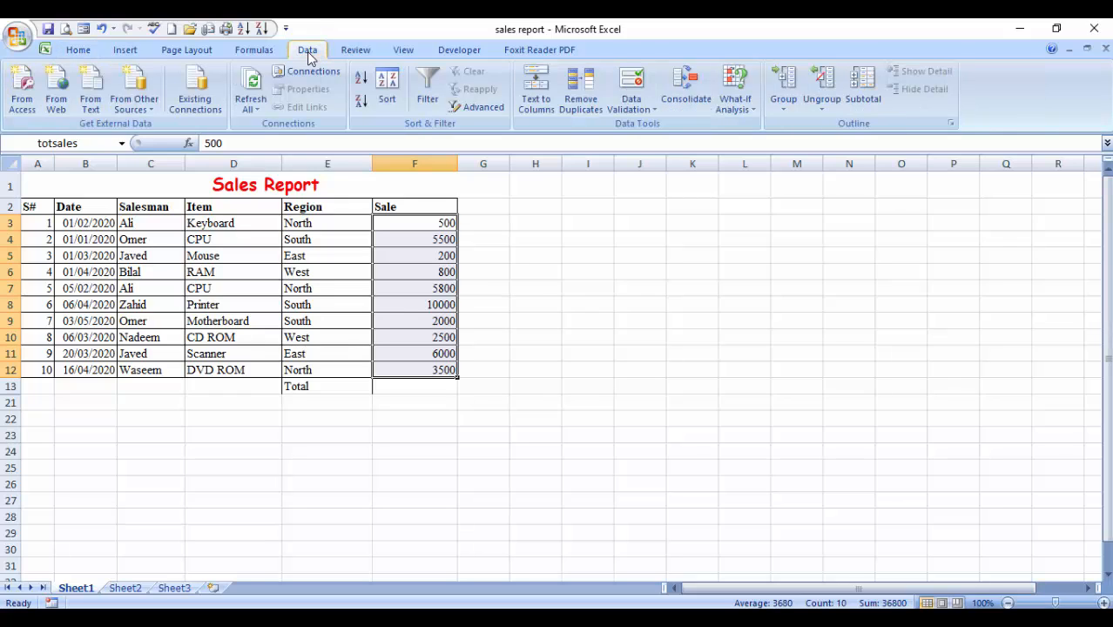
left_click(253, 49)
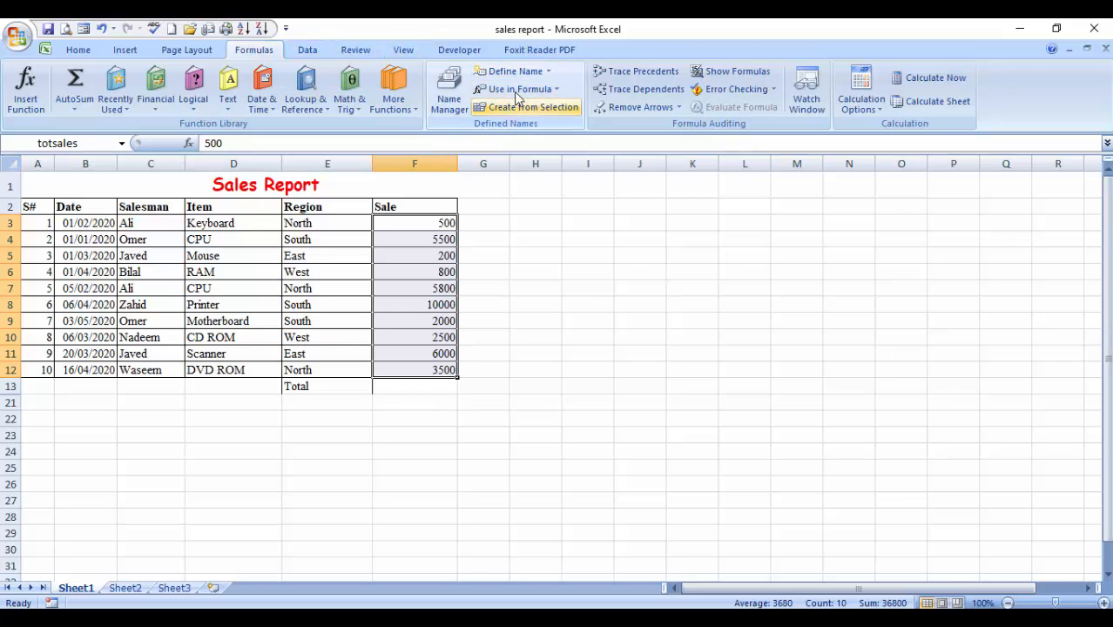
left_click(450, 101)
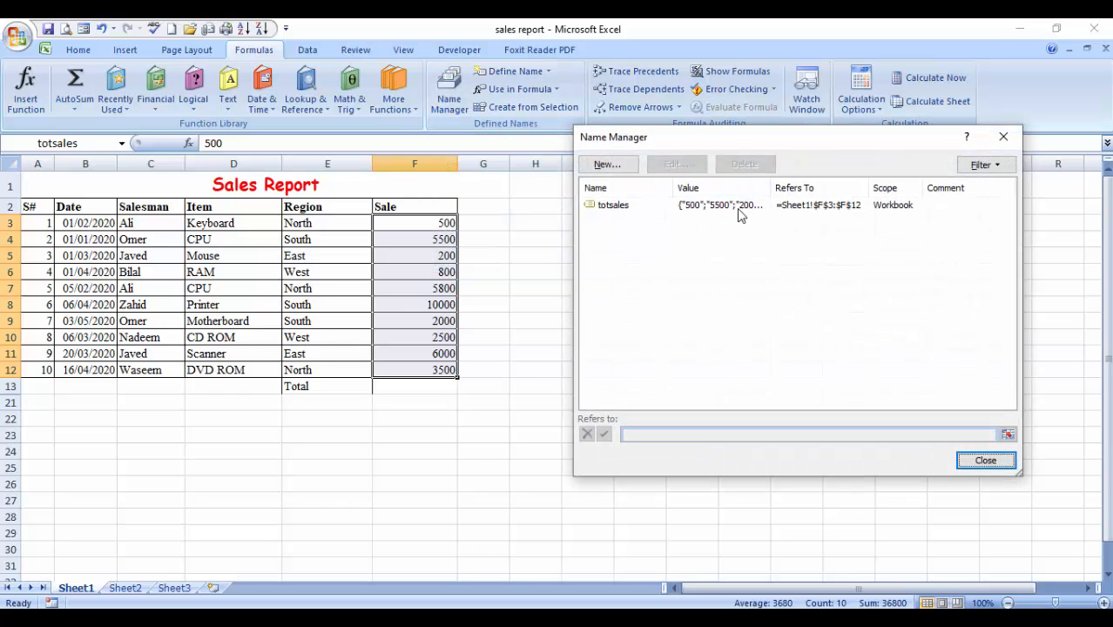
left_click(728, 213)
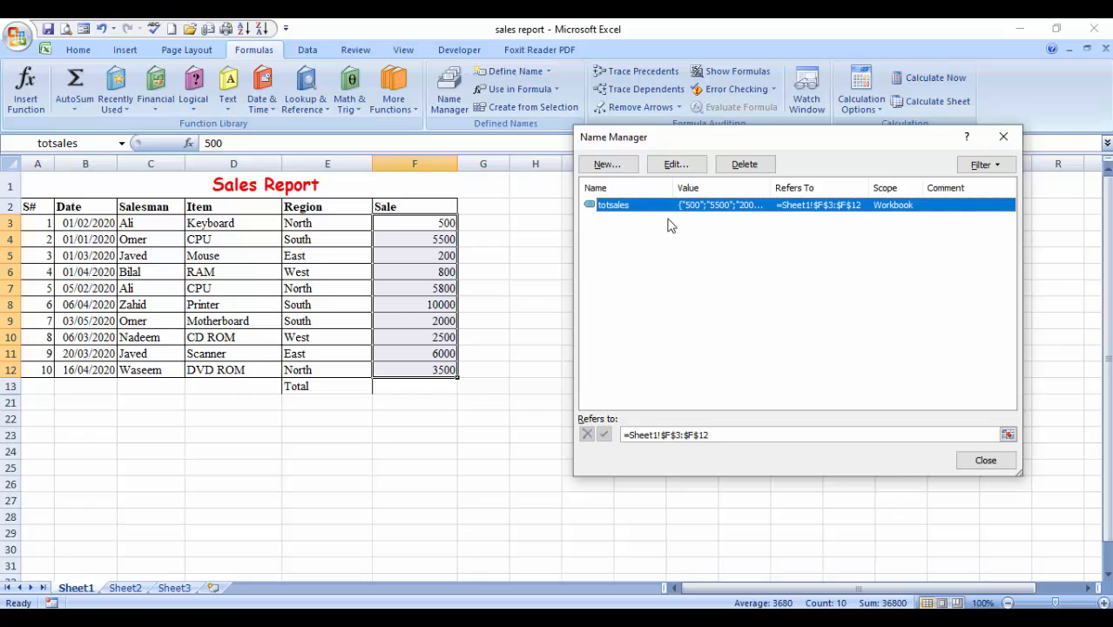
left_click(757, 168)
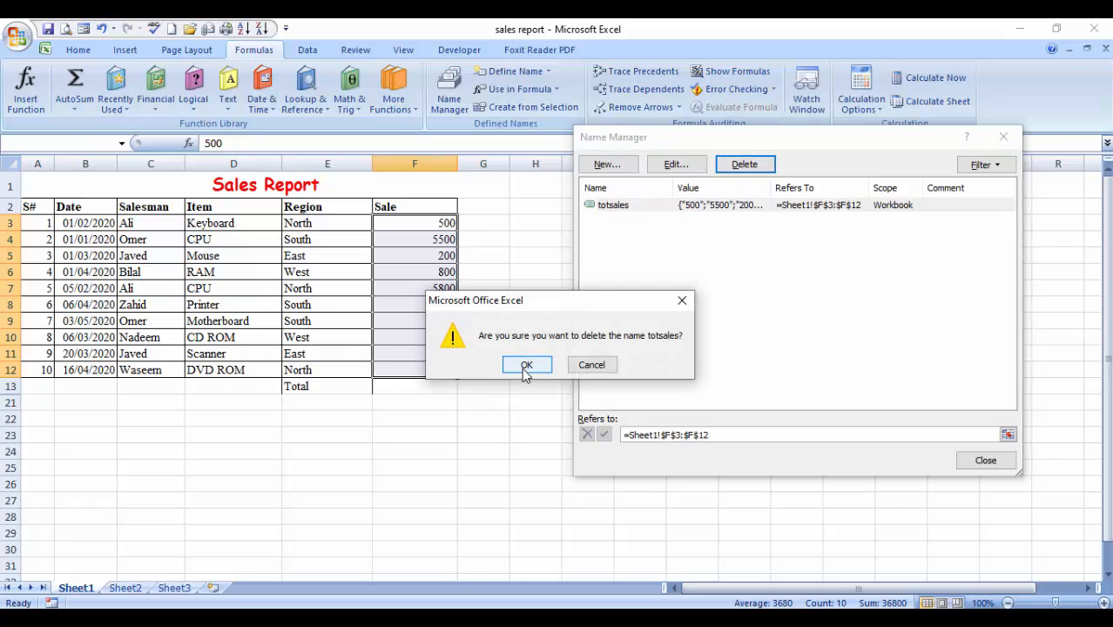
left_click(525, 366)
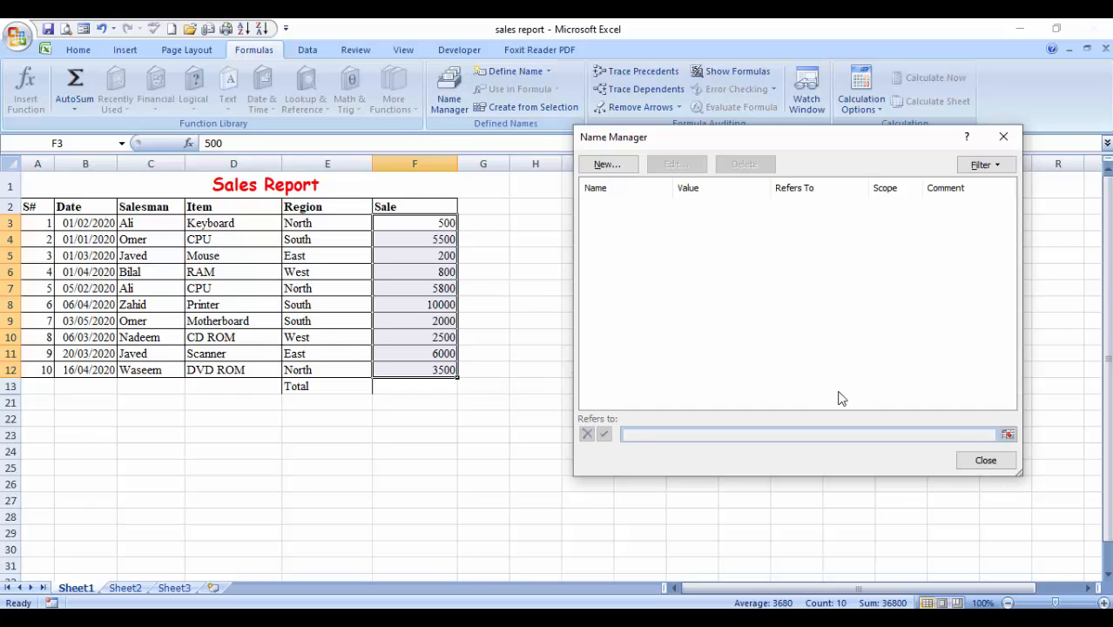
left_click(987, 462)
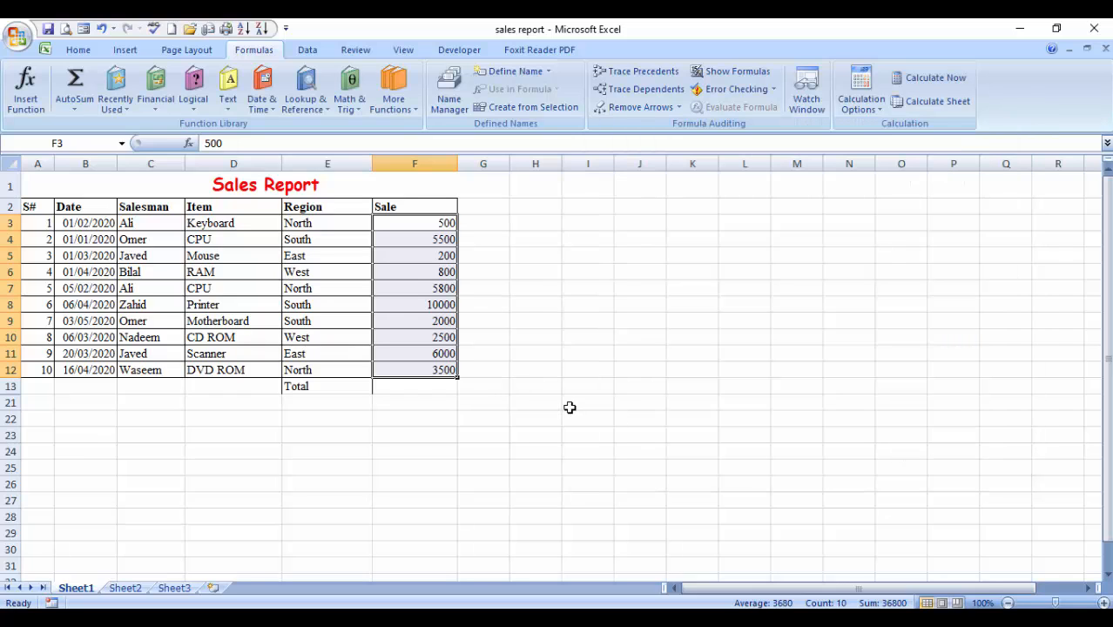
- Define the name totsales for the selected Sale values F3:F12 with Workbook scope
left_click(549, 72)
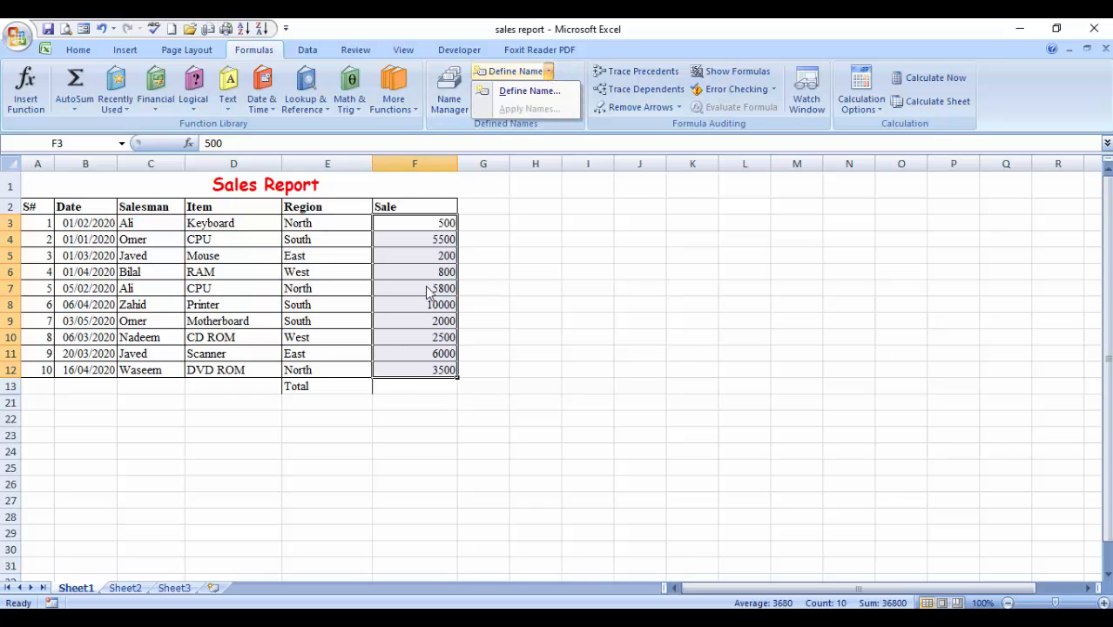
left_click(525, 89)
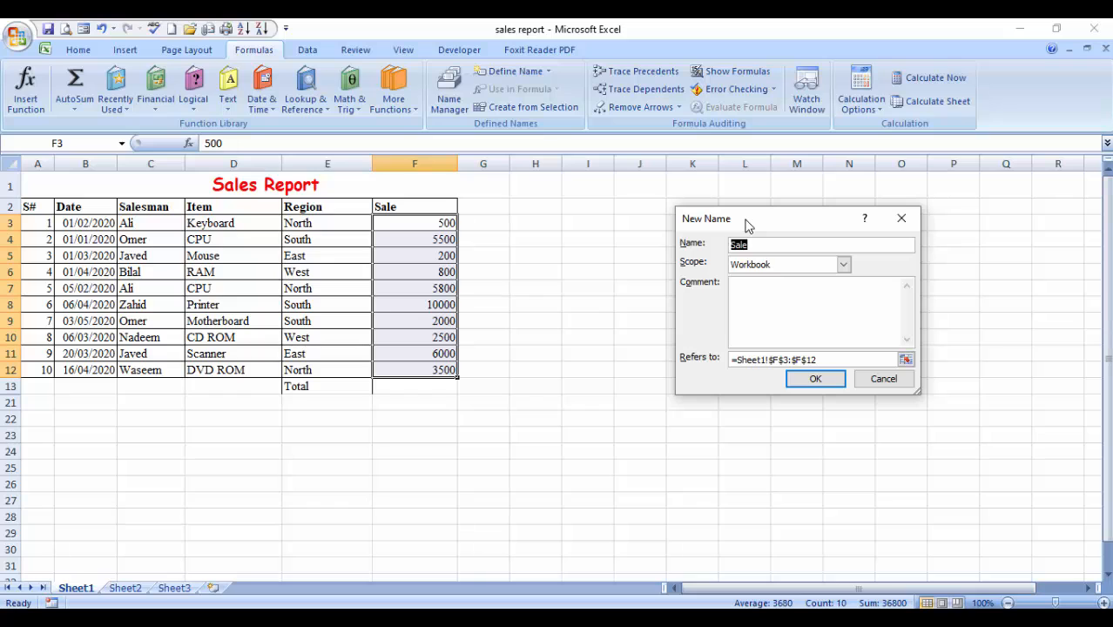
left_click_drag(746, 226, 634, 198)
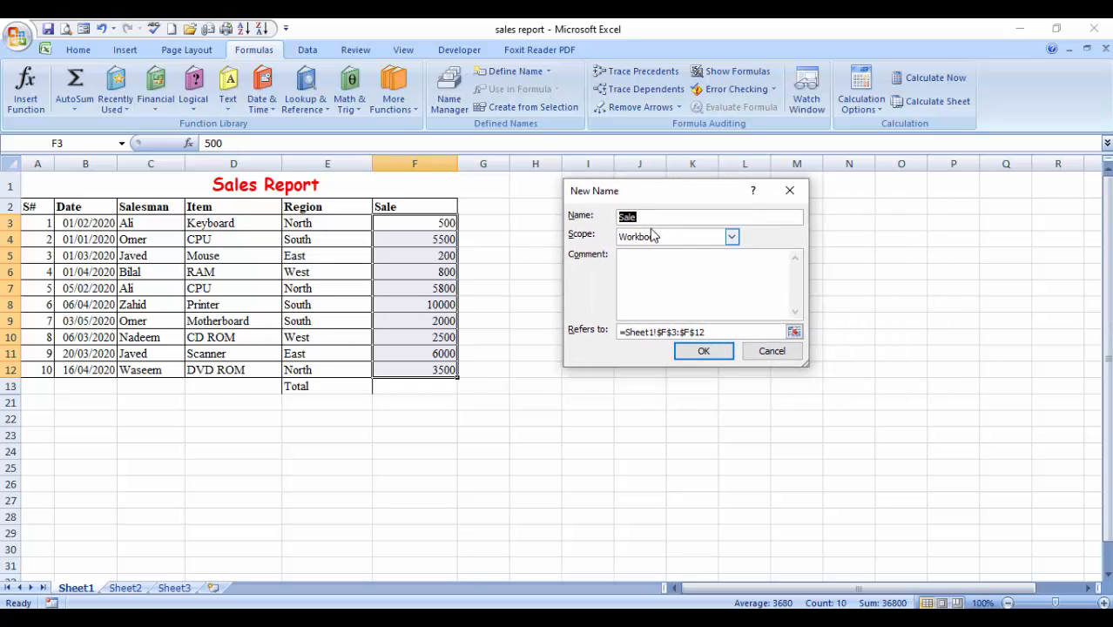
type("tpt")
key("BackSpace")
key("BackSpace")
type("otales")
left_click(733, 238)
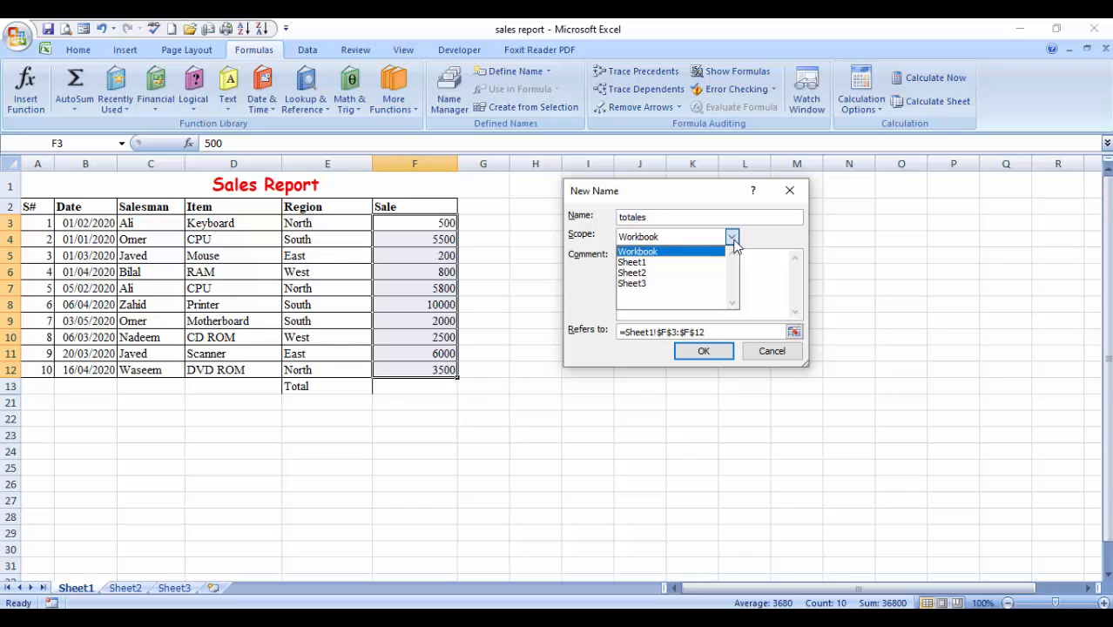
left_click(679, 259)
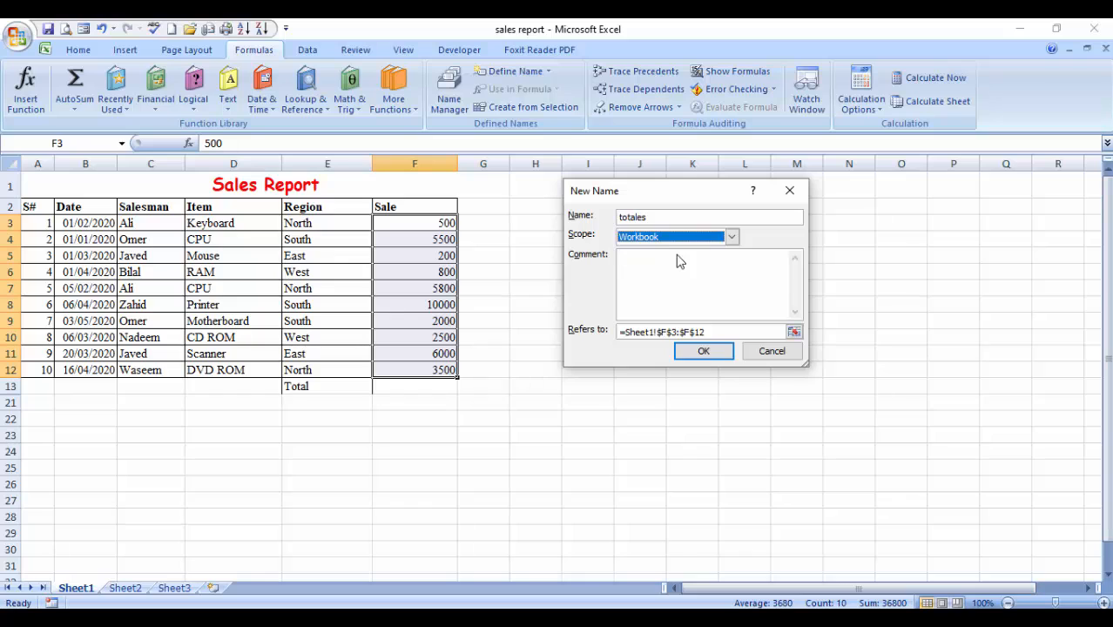
left_click(635, 218)
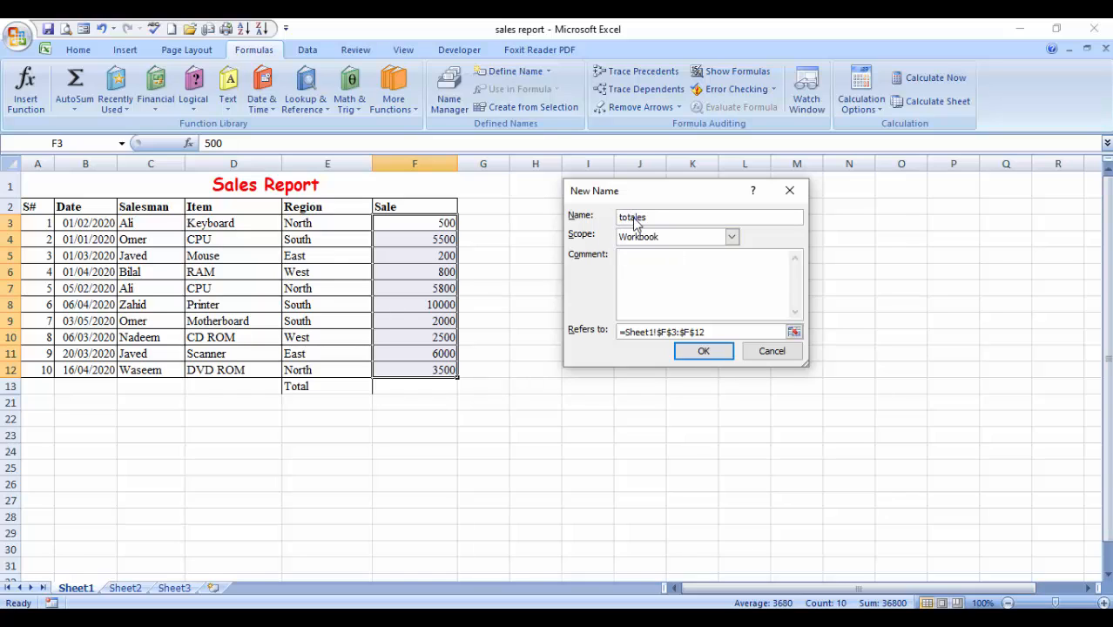
type("s")
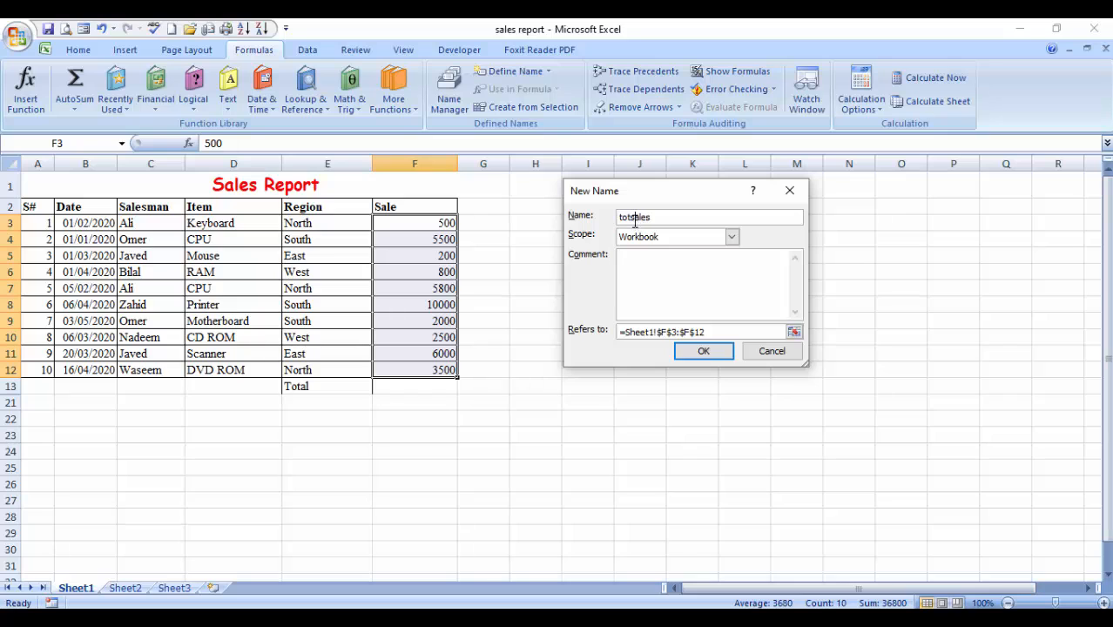
left_click(702, 352)
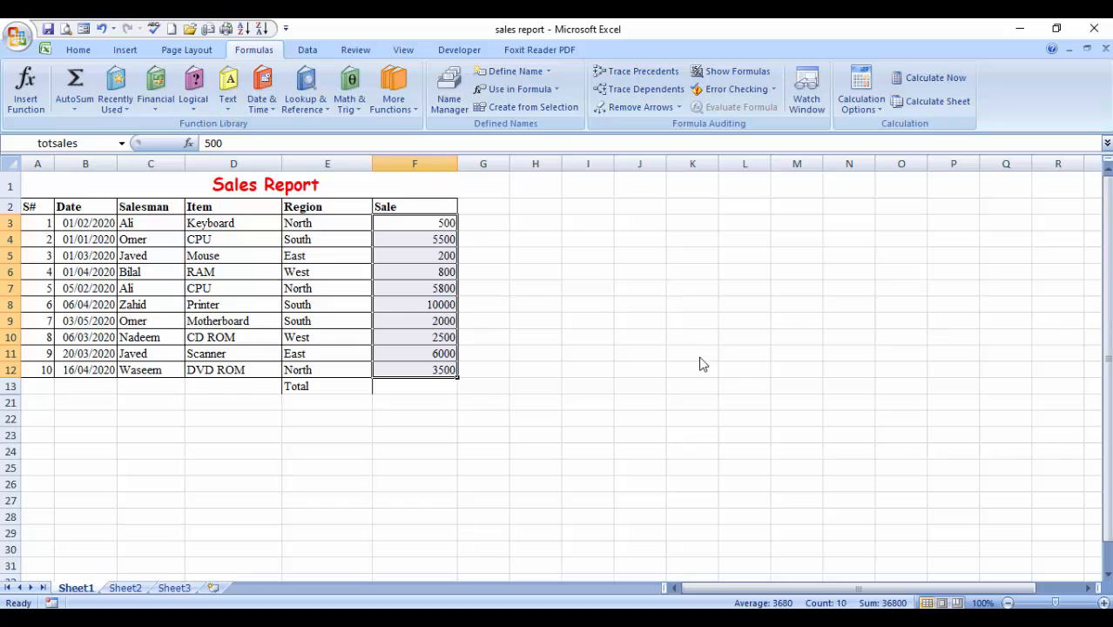
- Total the Sale values in cell F13 with the formula =SUM(totsales) and reselect the cell
key("Down")
key("Down")
key("Down")
key("Down")
key("Down")
key("Down")
key("Down")
key("Down")
key("Down")
key("Down")
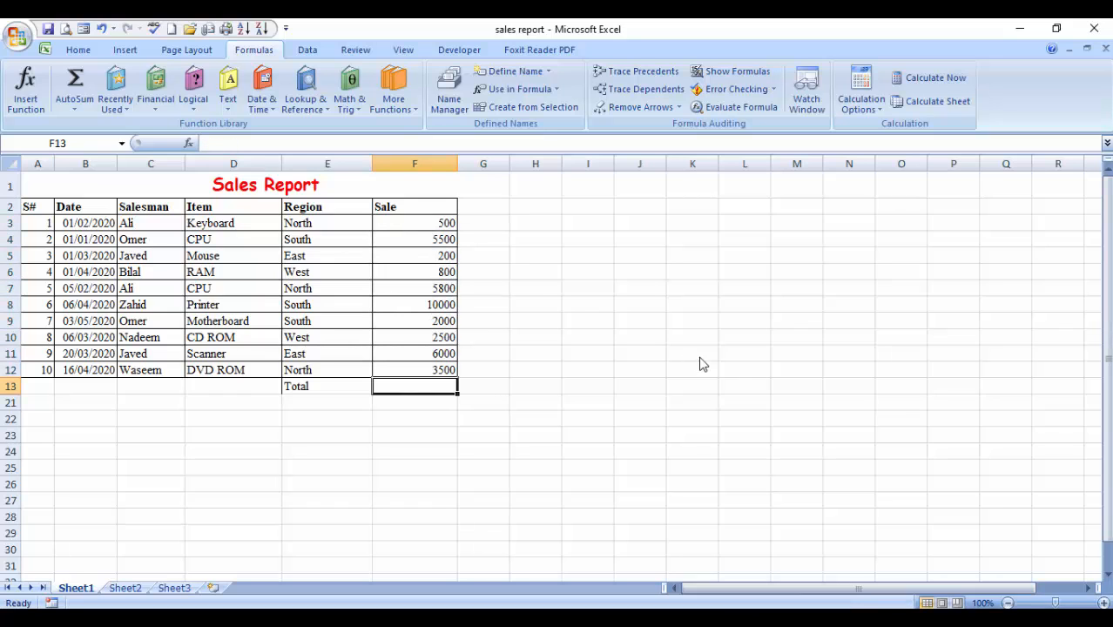
type("=sum(")
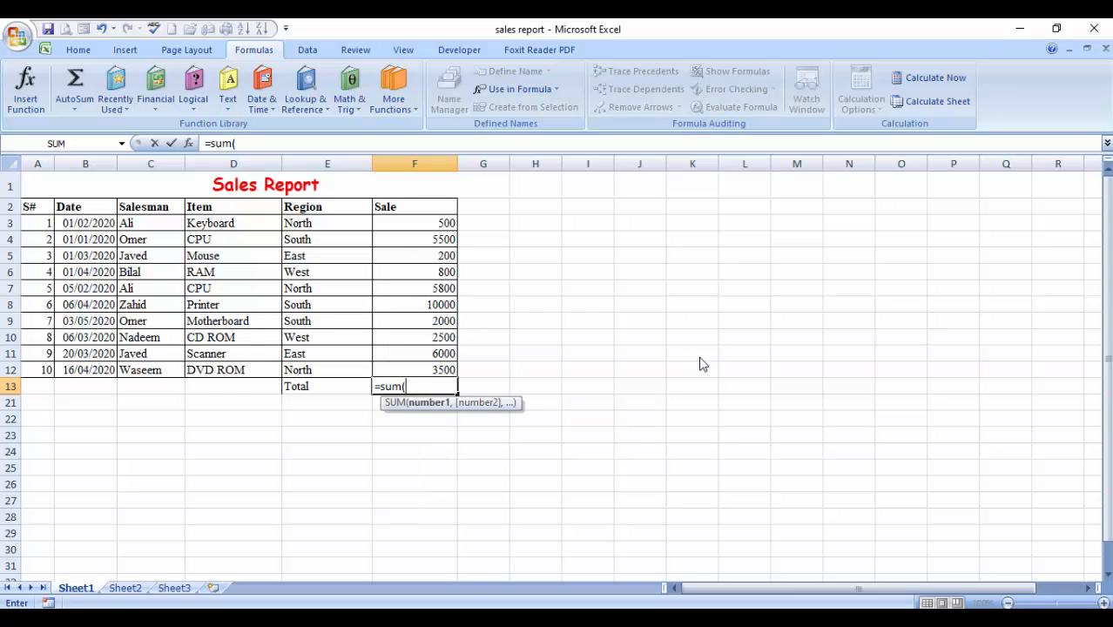
type("to")
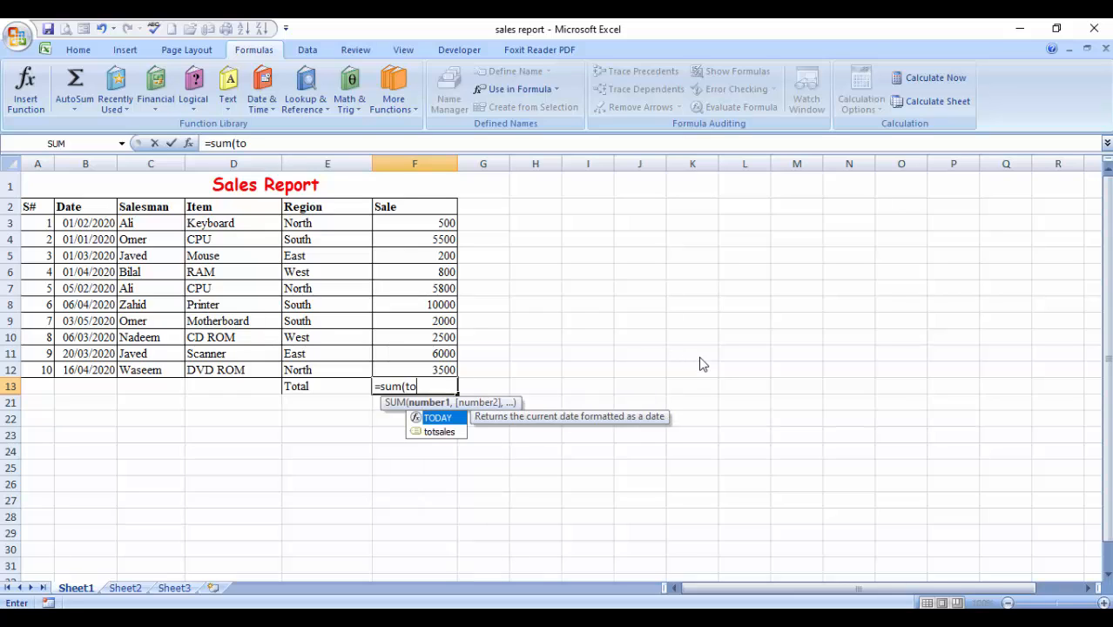
type("tas")
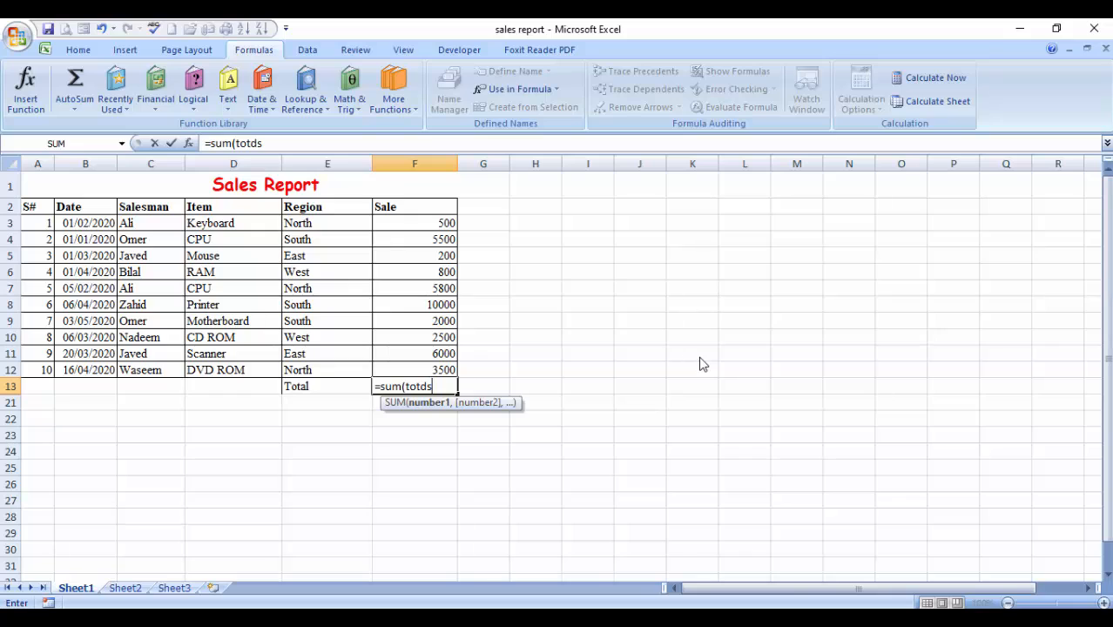
key("BackSpace")
key("BackSpace")
type("s")
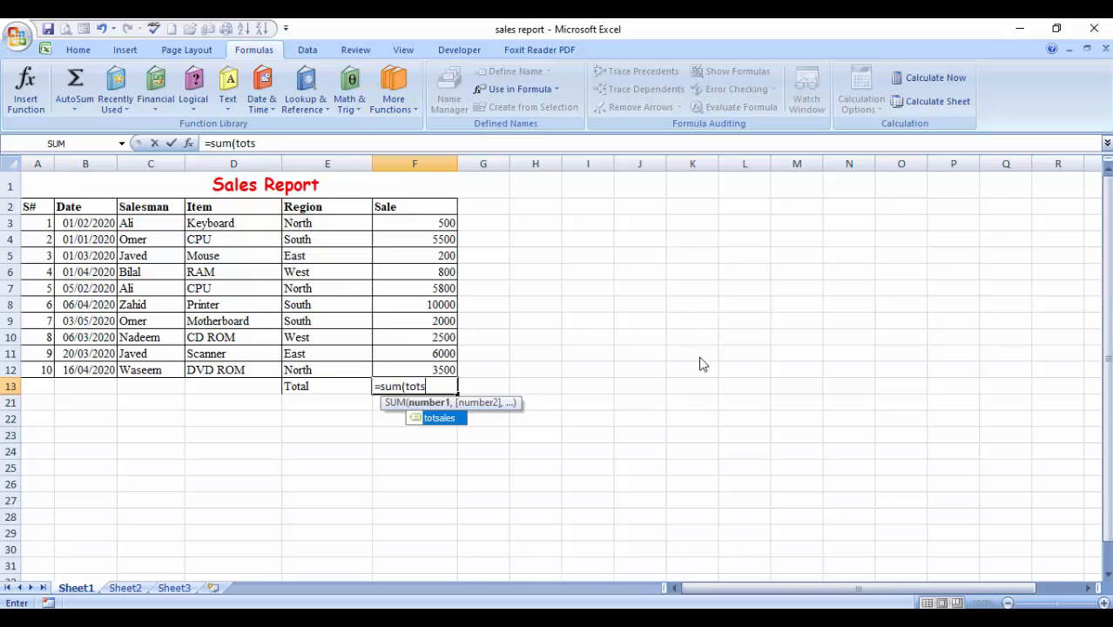
type("ales)")
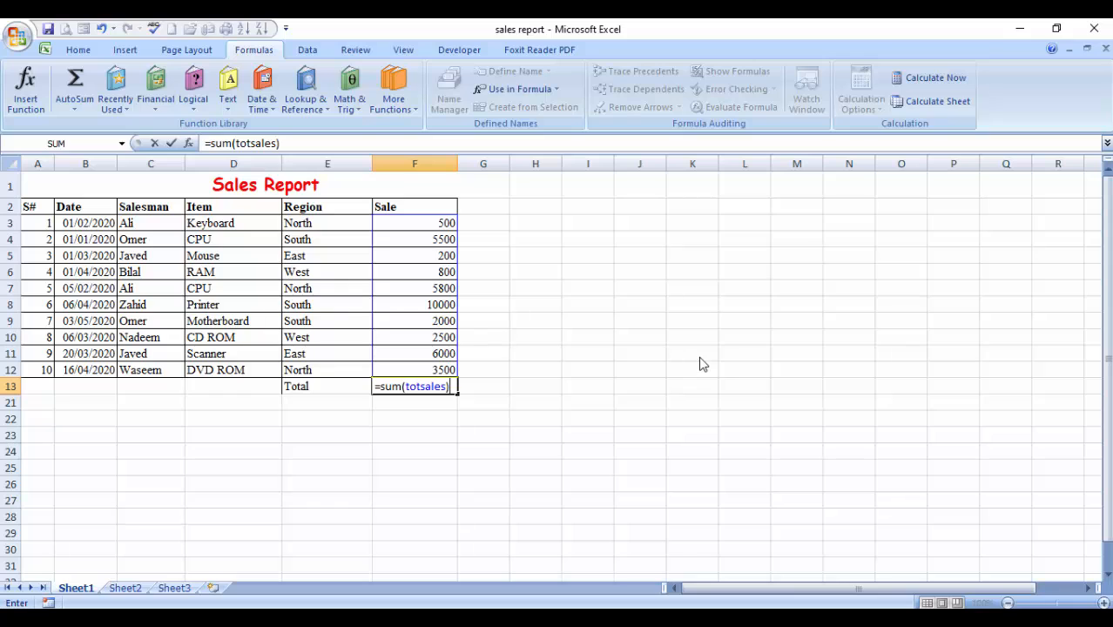
key("Return")
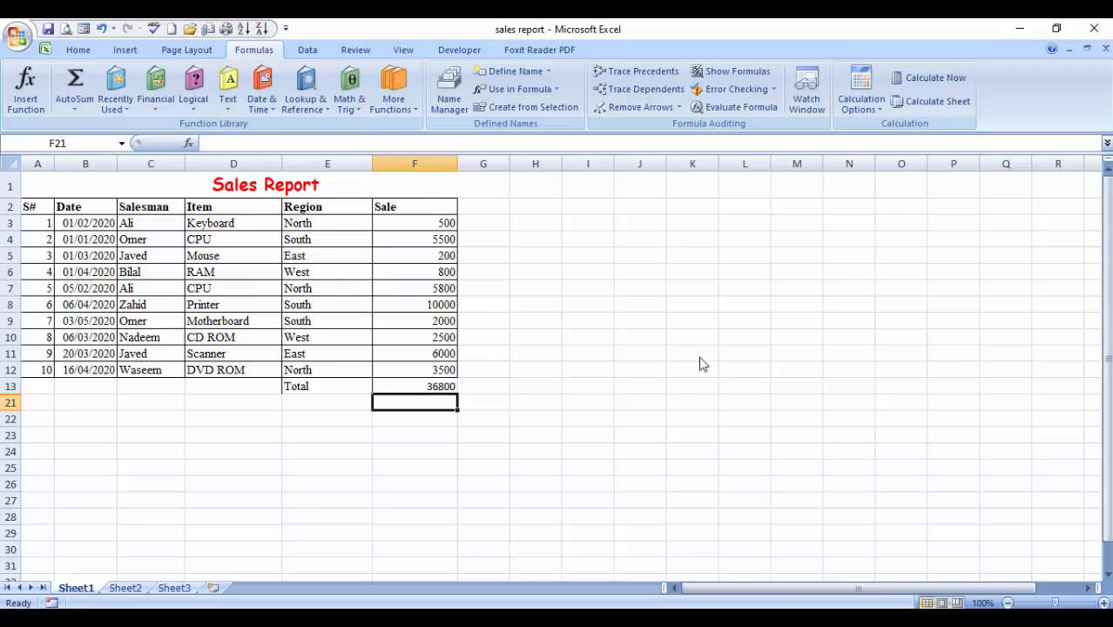
key("Up")
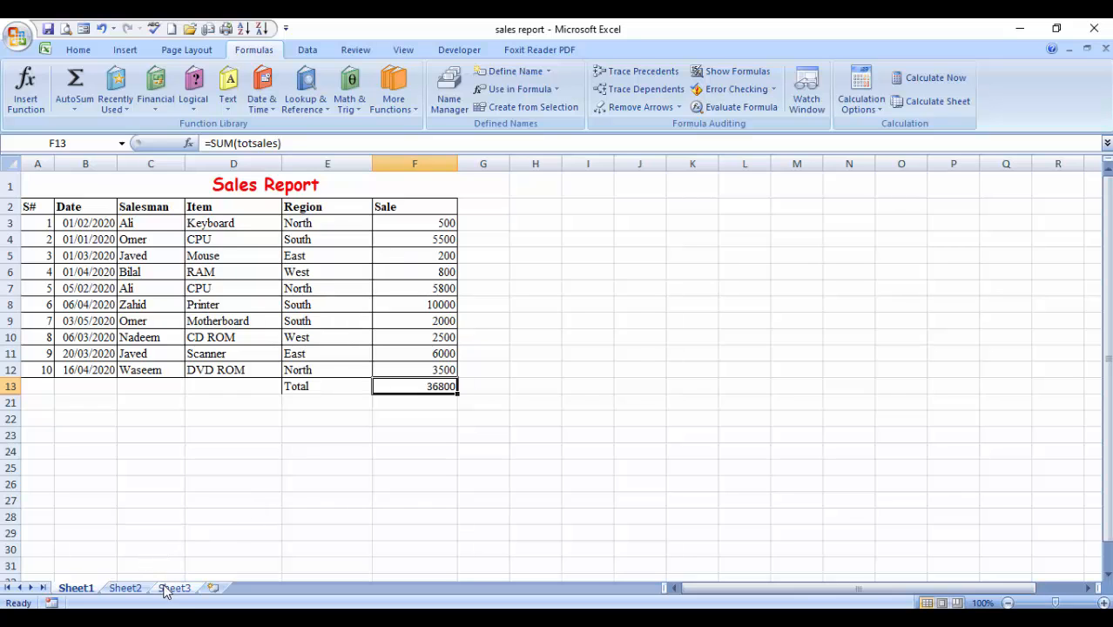
- Insert a new worksheet and enter =SUM(totsales) in its cell E11, leaving that cell selected
left_click(132, 590)
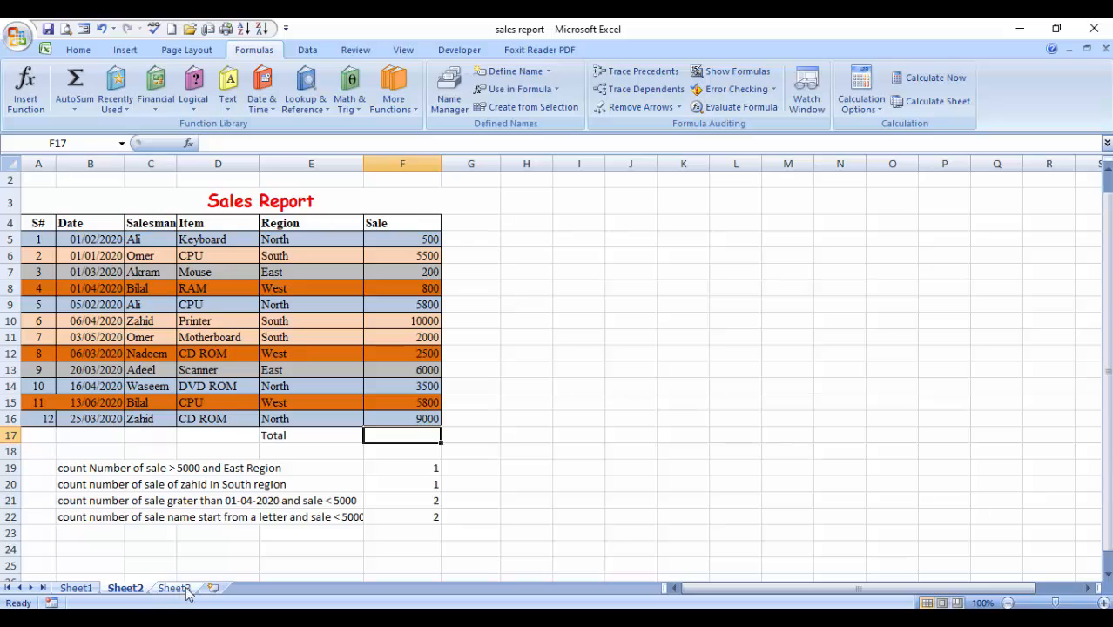
left_click(214, 589)
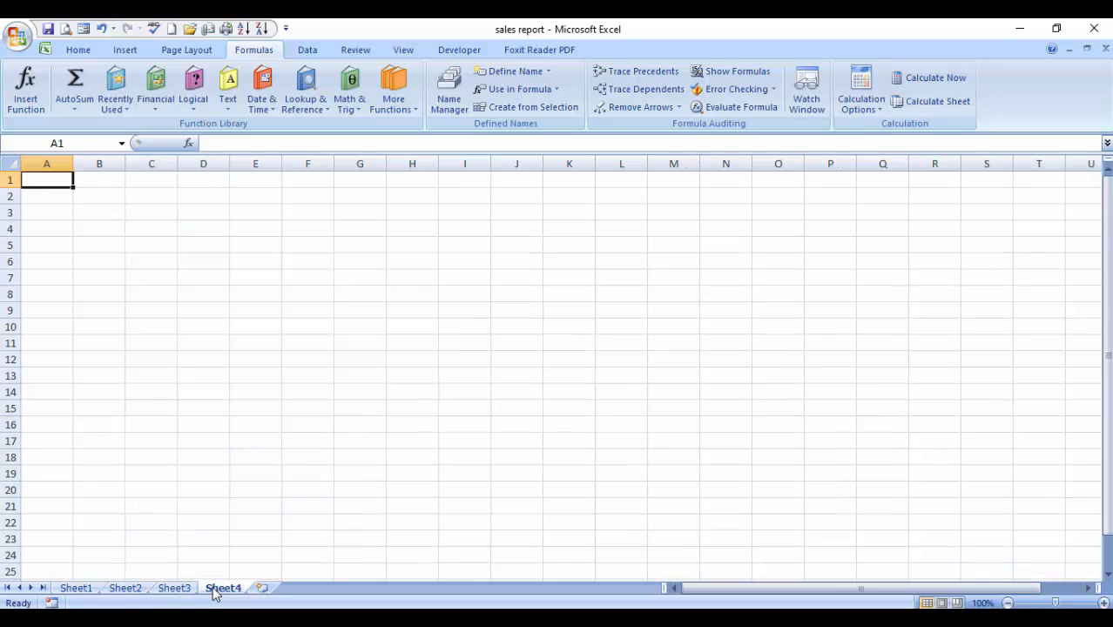
left_click(243, 336)
type("=")
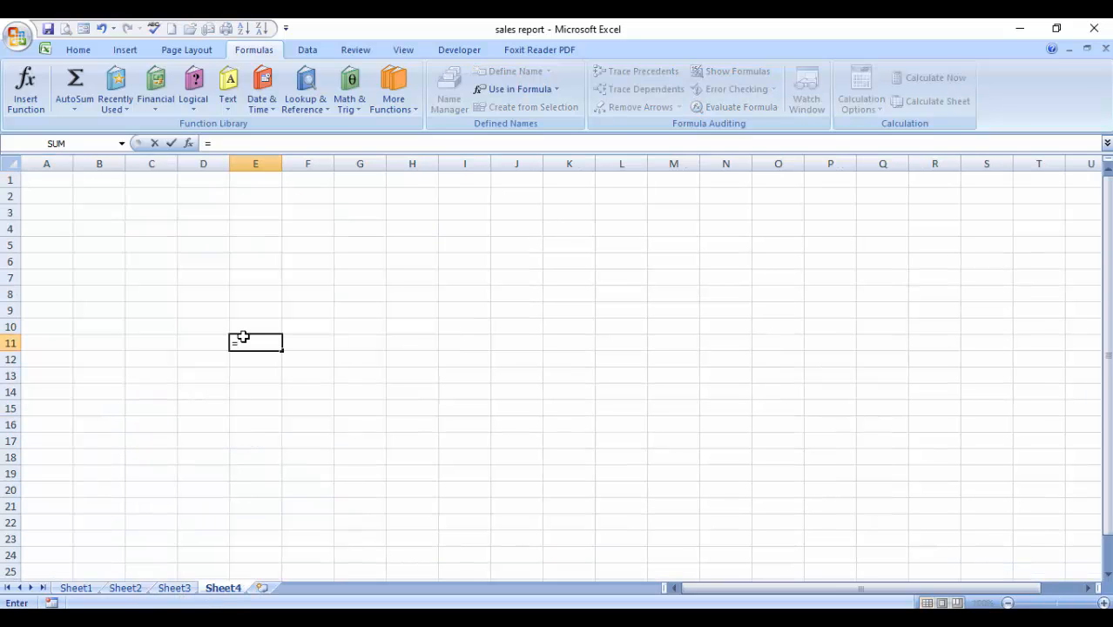
type("sum")
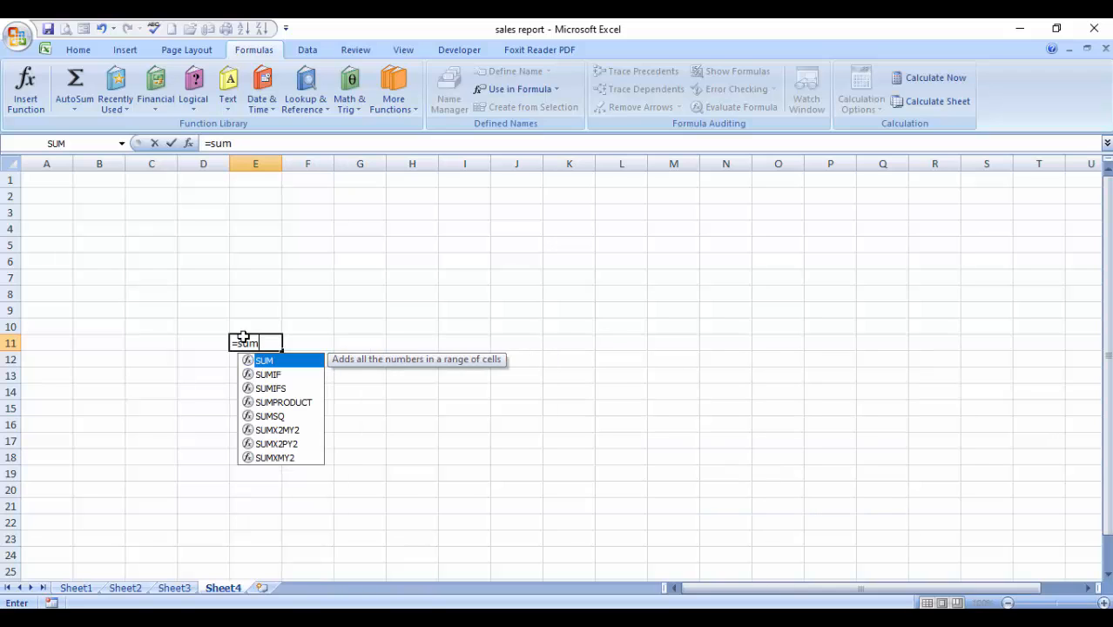
type("(tot")
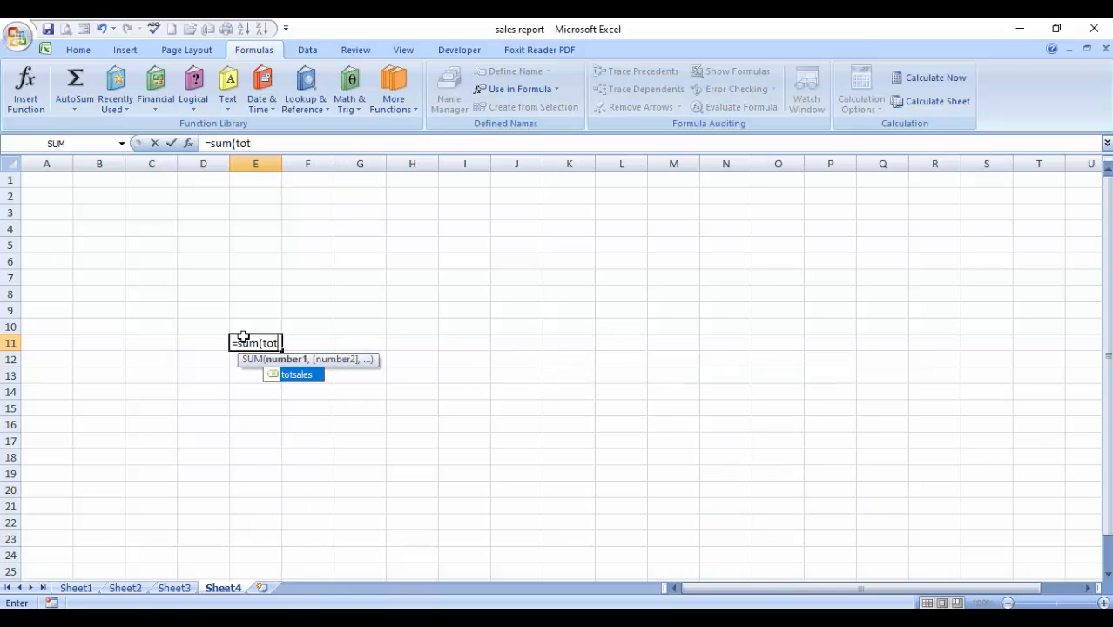
type("sales)")
key("Return")
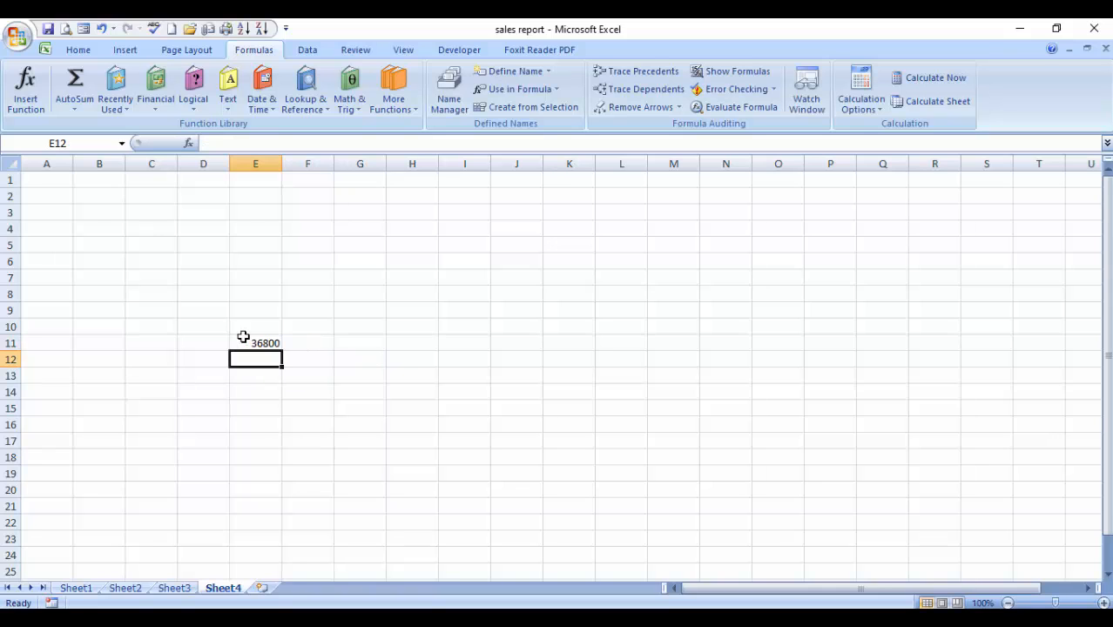
left_click(243, 337)
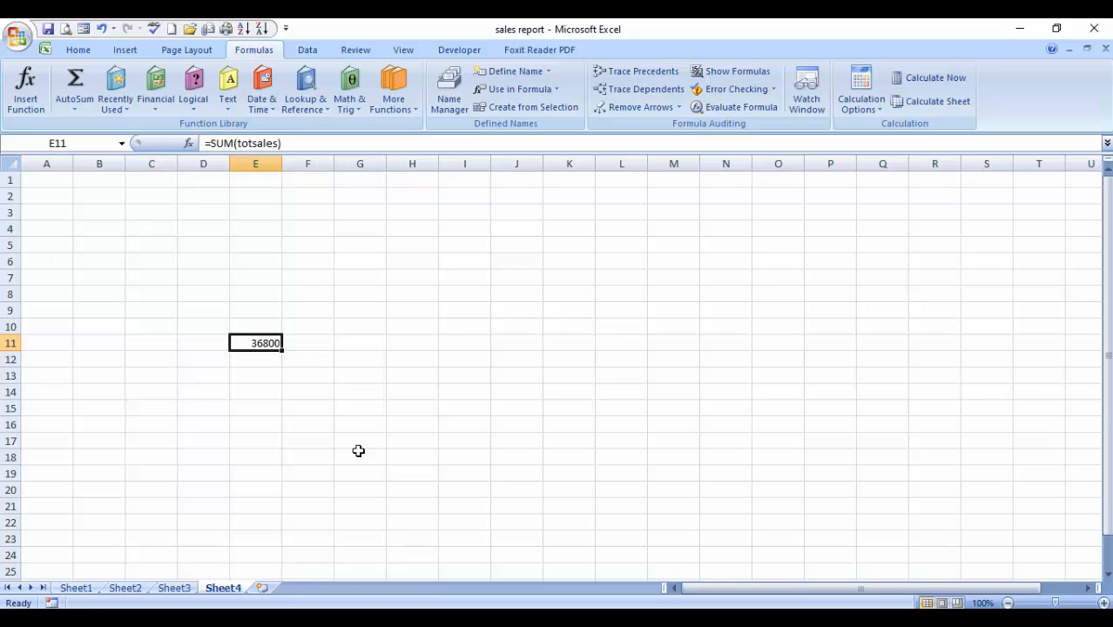
- Return to Sheet1 and enter =SUM(totsales) in cell F22, picking the name totsales from the Paste Name list
left_click(79, 589)
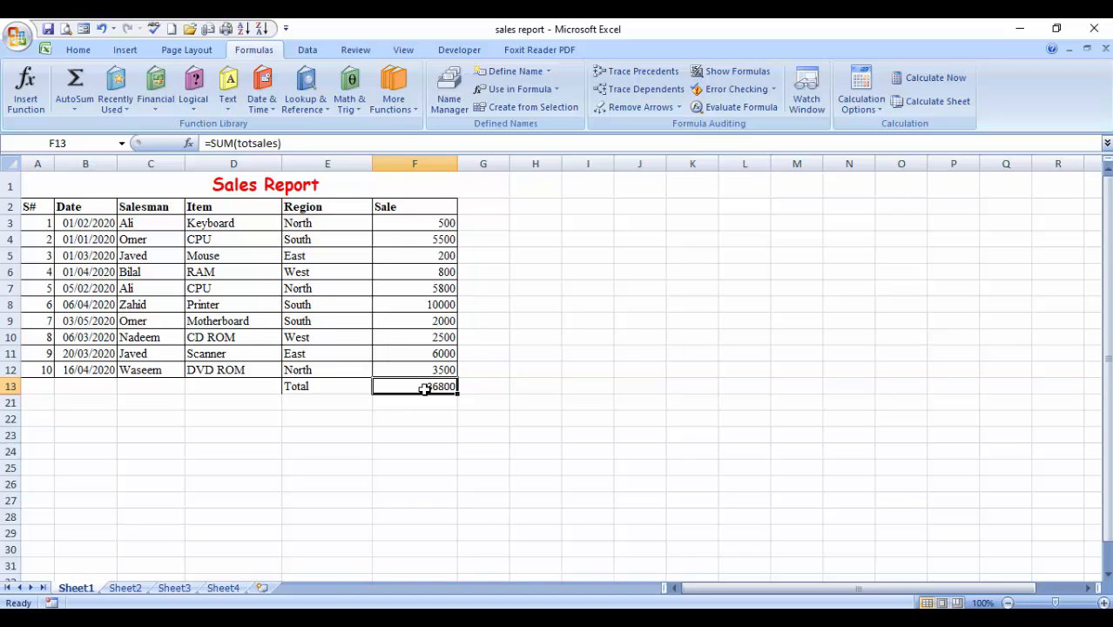
left_click(419, 417)
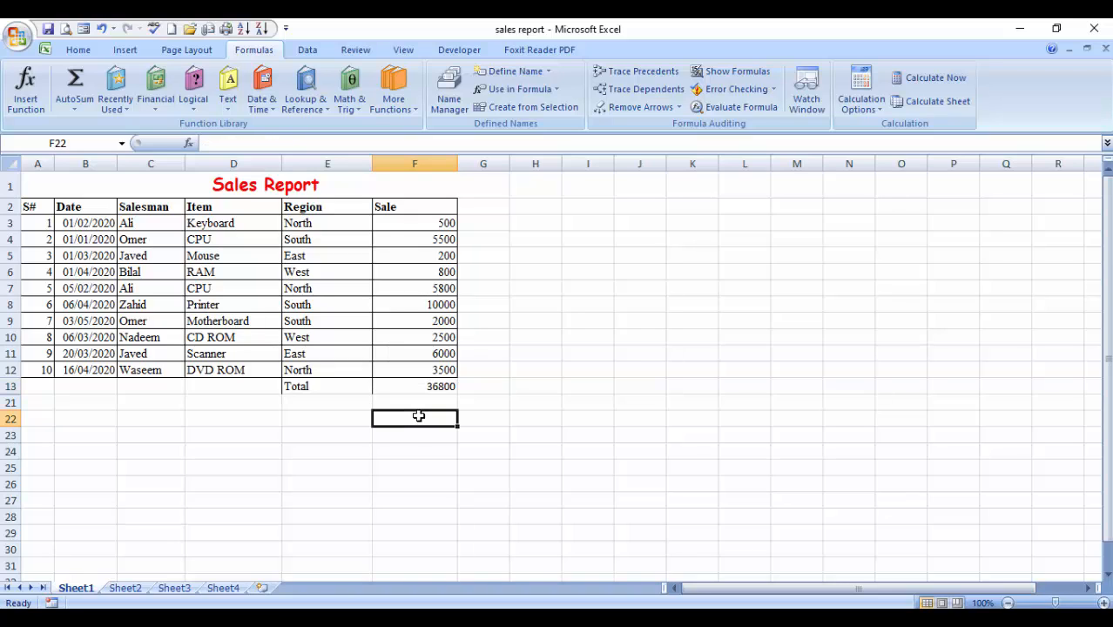
left_click(424, 382)
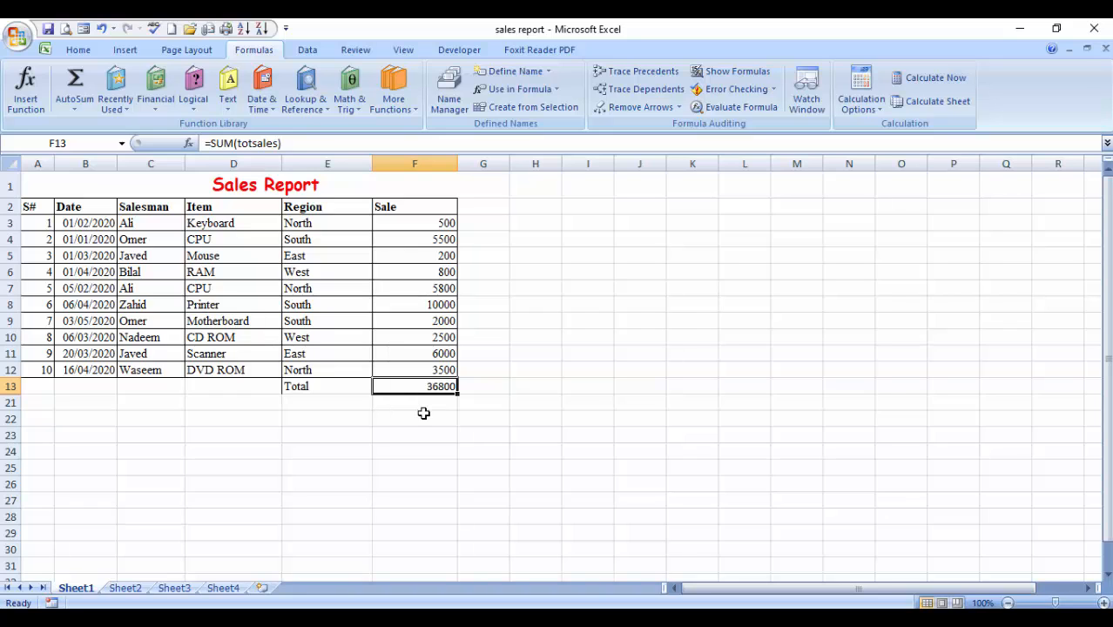
left_click(424, 414)
type("=sum(")
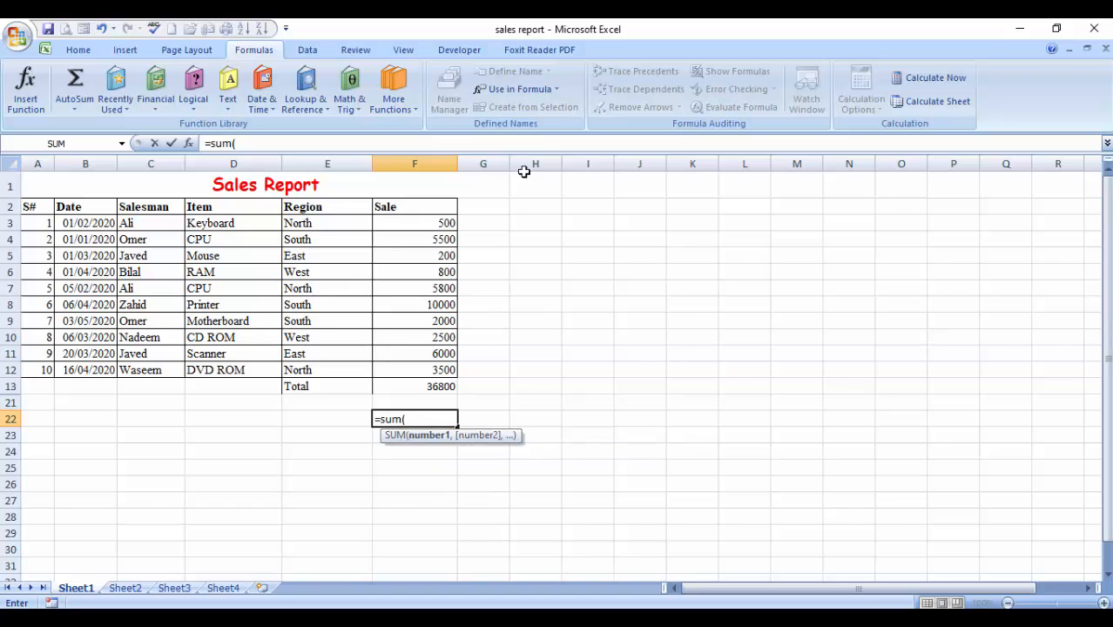
left_click(558, 90)
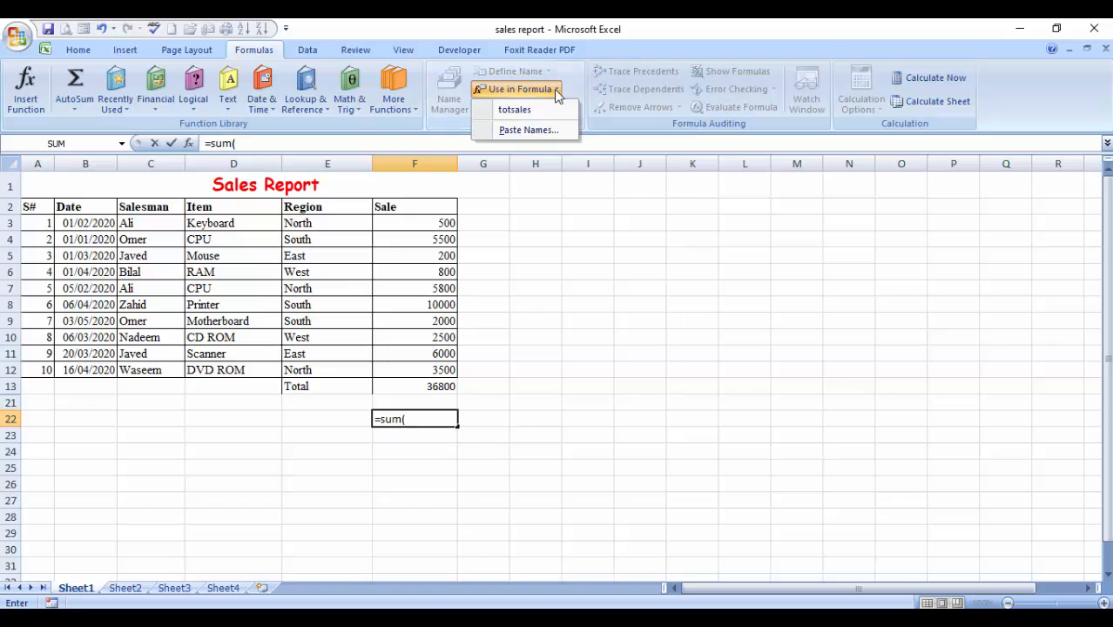
left_click(527, 131)
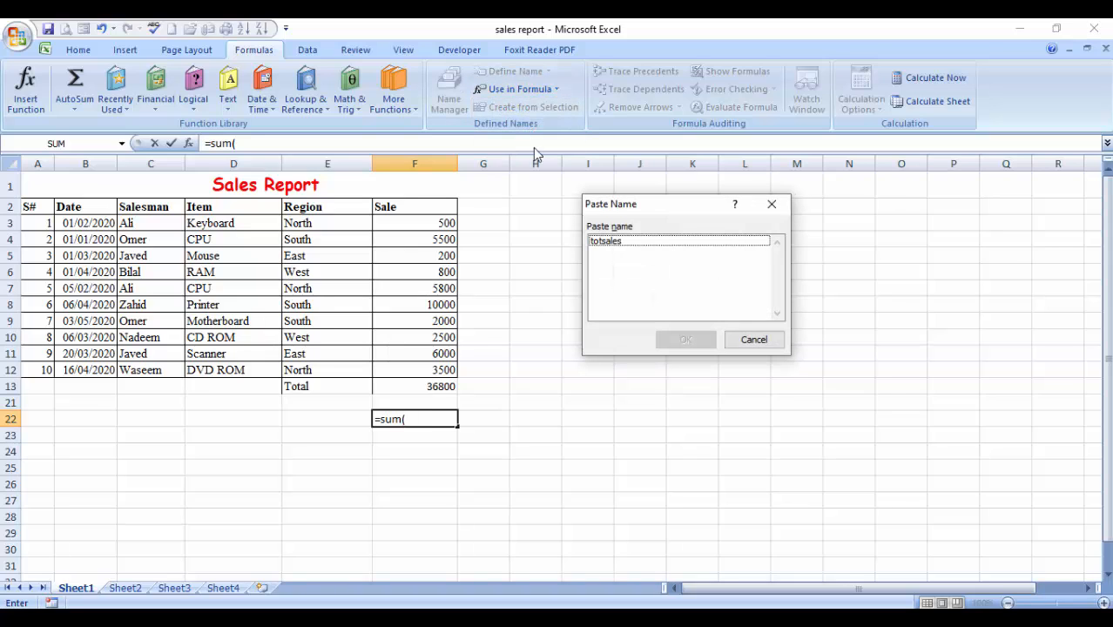
left_click(609, 242)
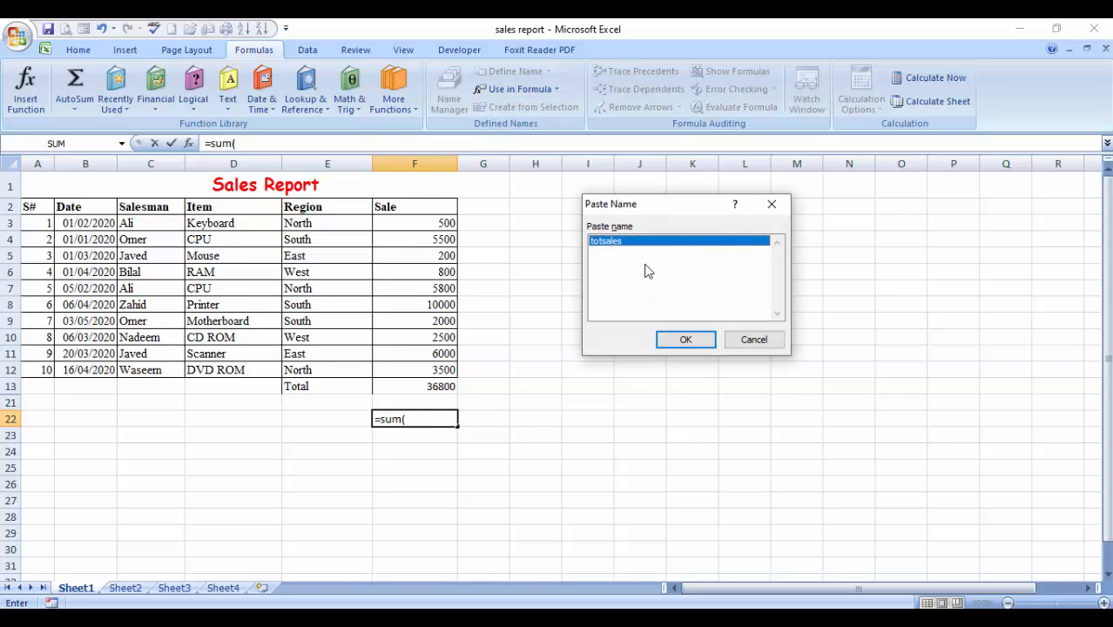
left_click(687, 340)
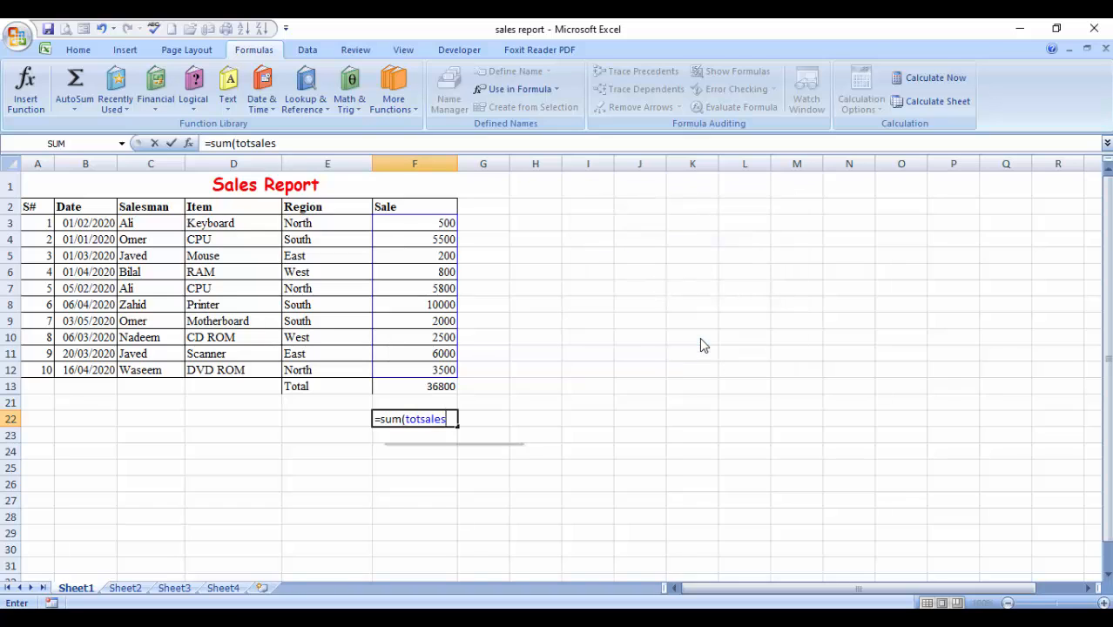
type(")")
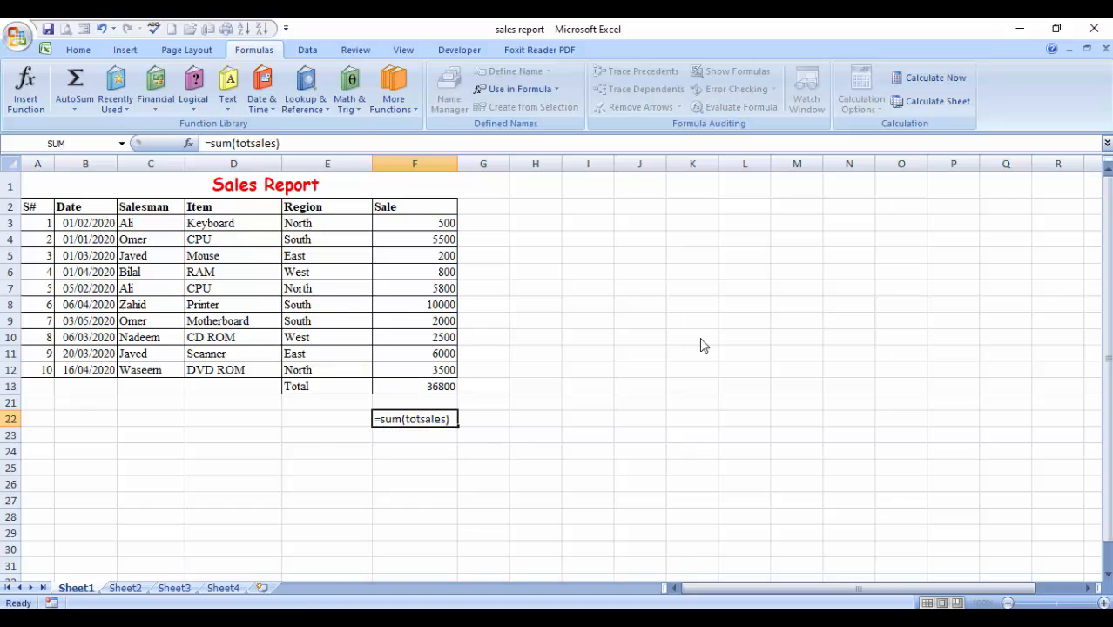
key("Return")
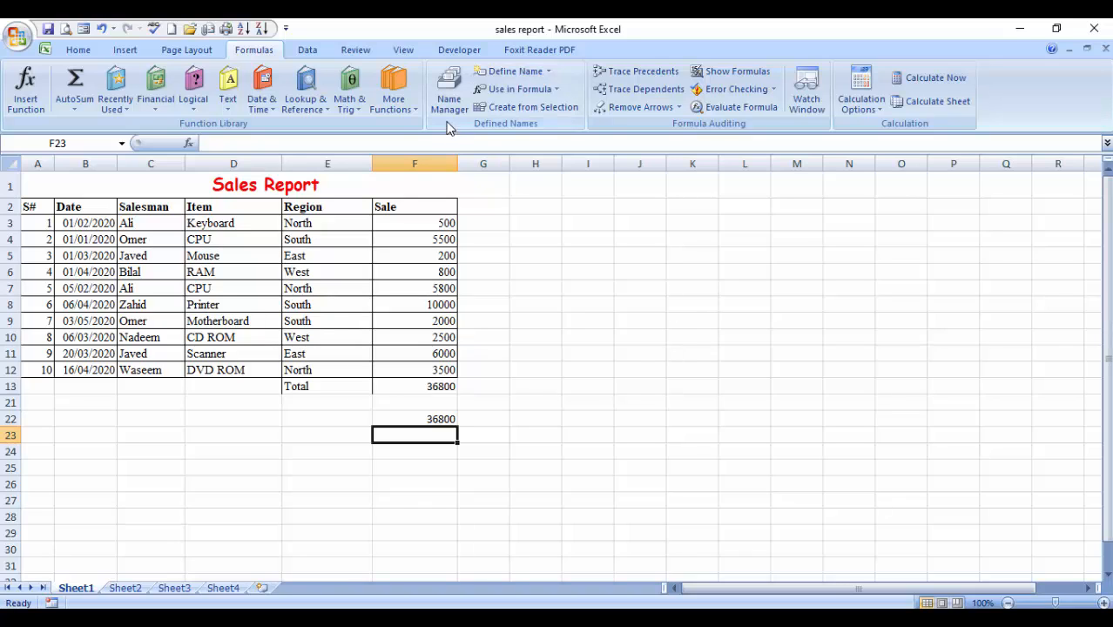
- Check the names available for formulas and examine the range and scope of totsales in the Name Manager, closing it when done
left_click(557, 90)
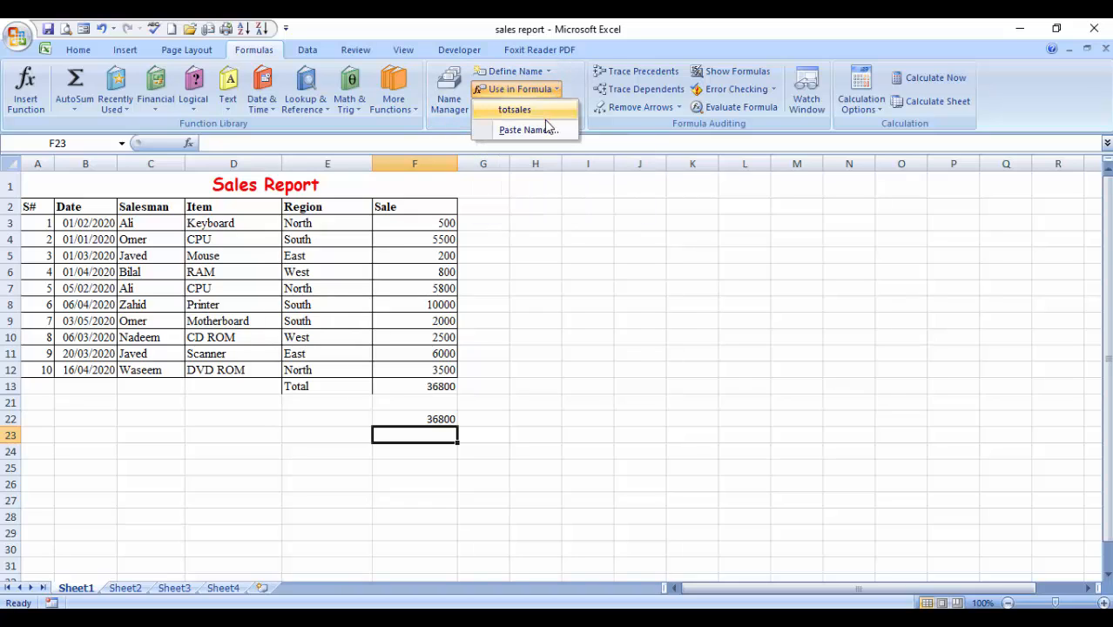
left_click(599, 277)
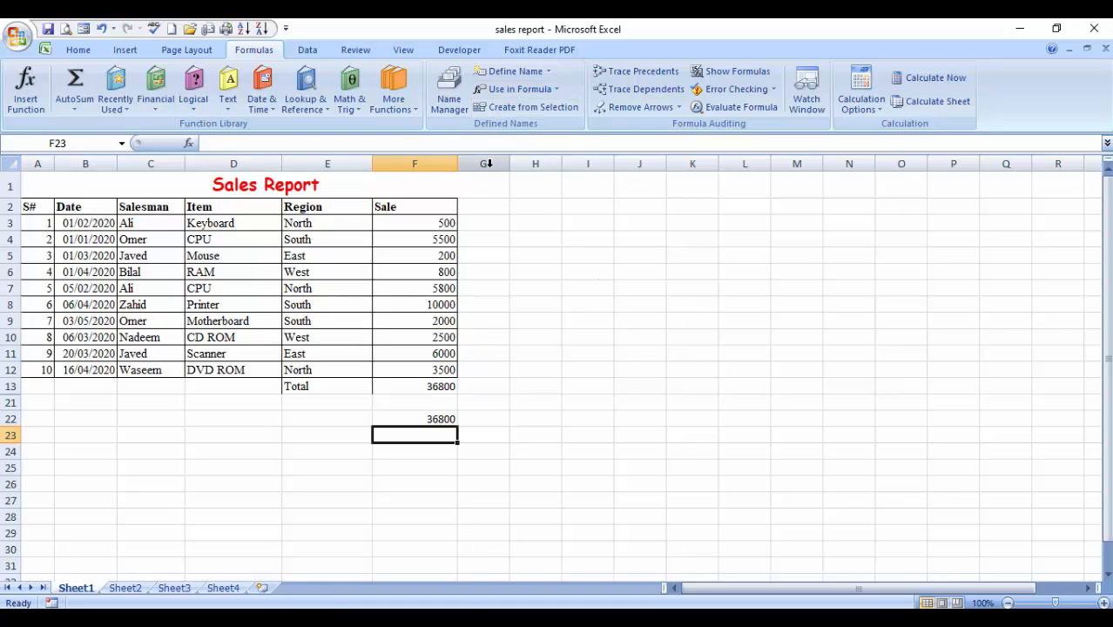
left_click(444, 110)
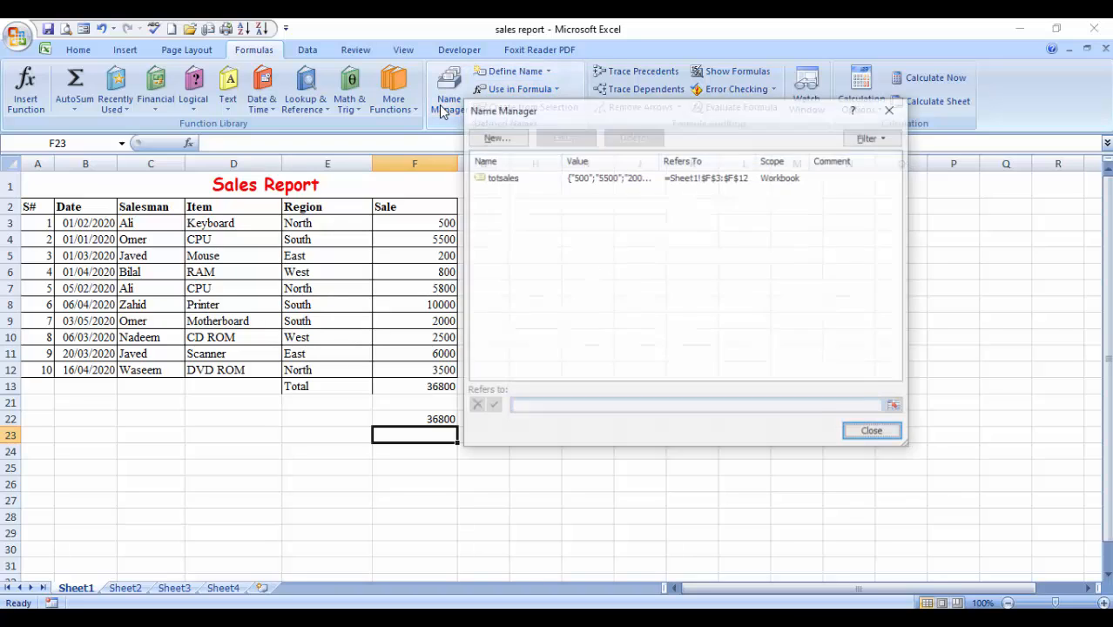
left_click(601, 183)
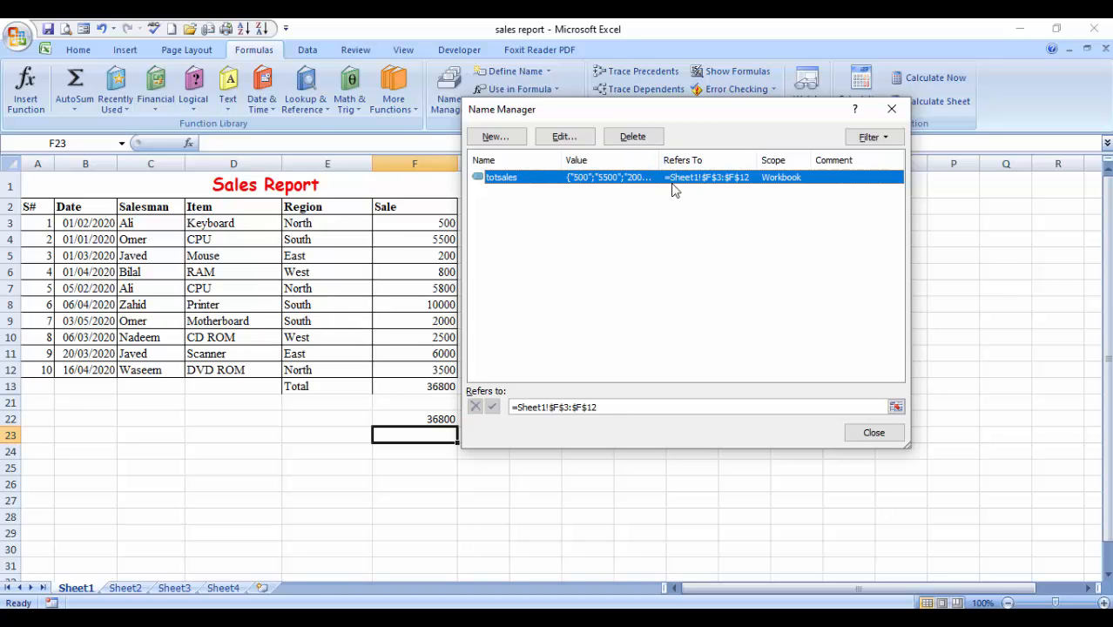
left_click(872, 433)
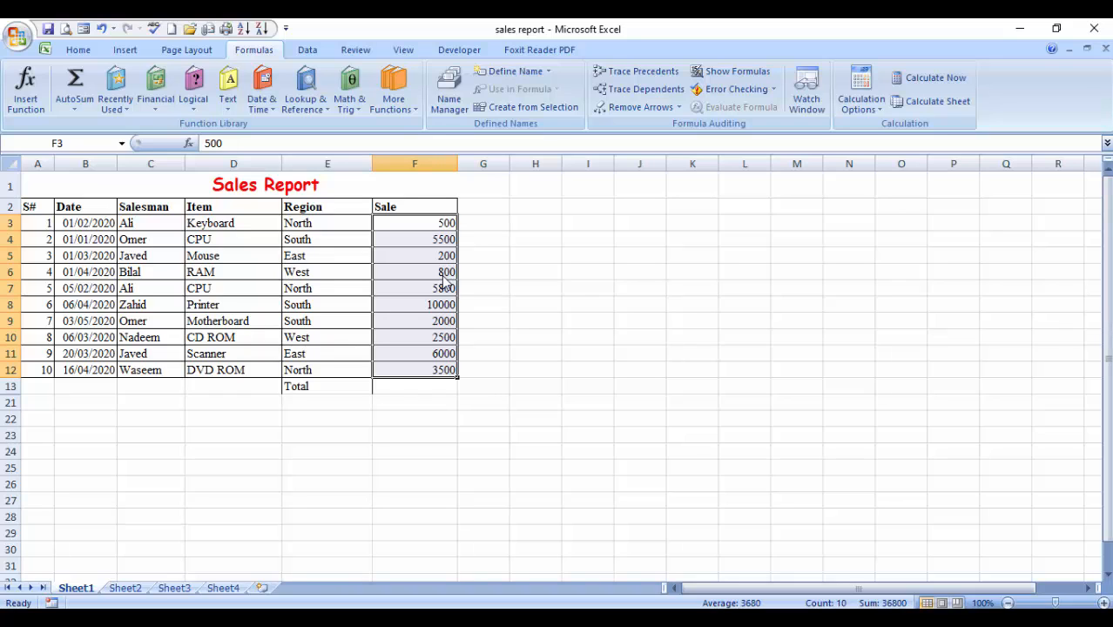
- Define the name totsale for the selected Sale values F3:F12 with its scope limited to Sheet1
left_click(515, 70)
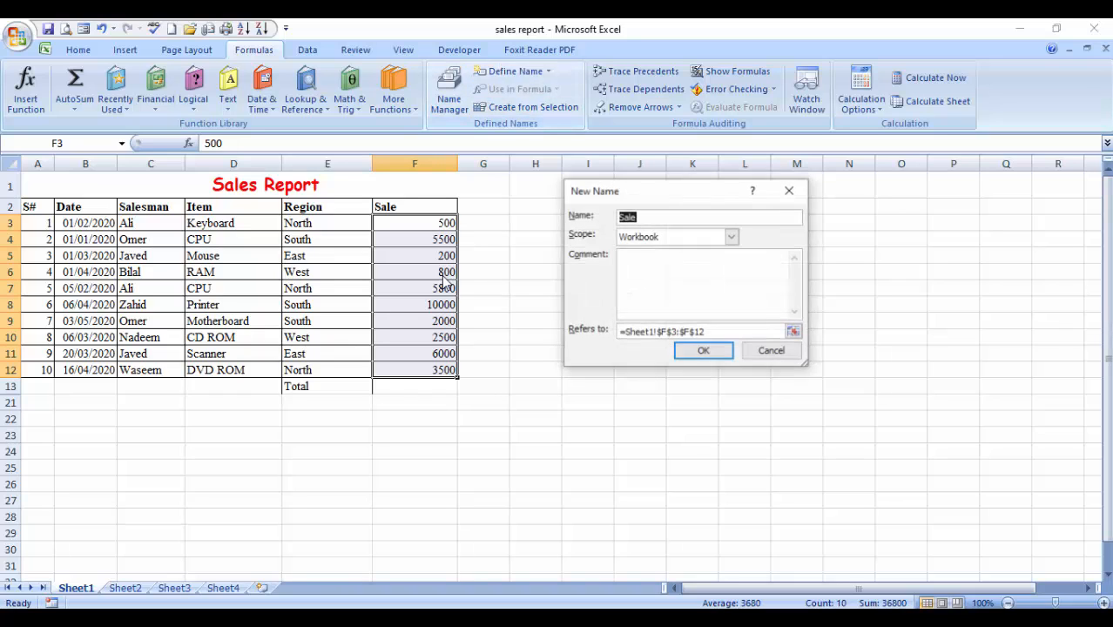
type("to")
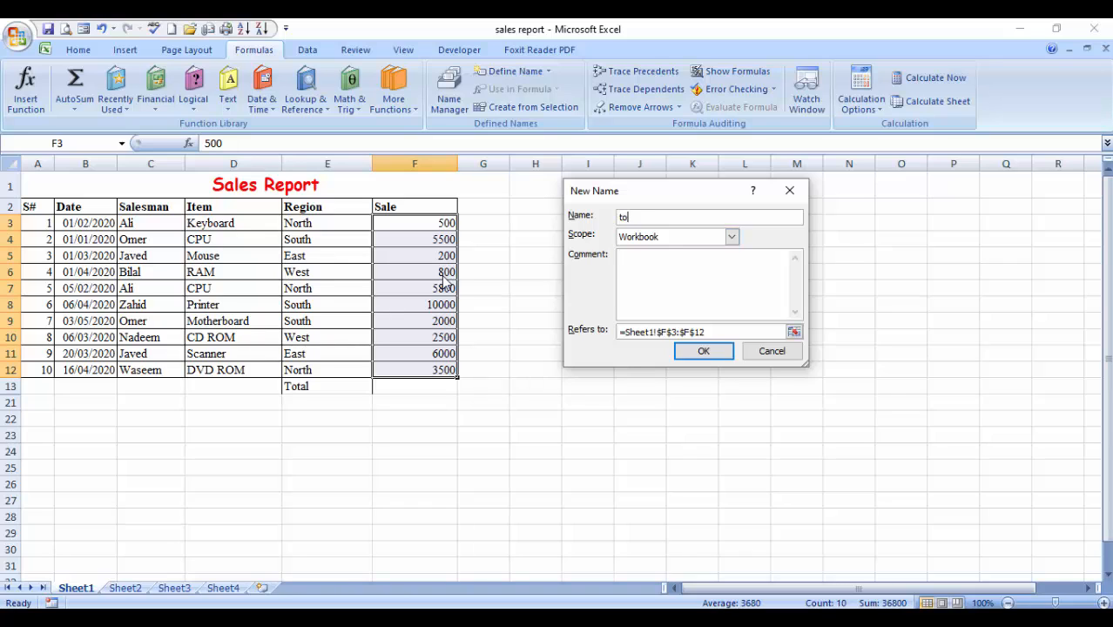
type("tsale")
key("Tab")
key("alt+Down")
key("Down")
key("Down")
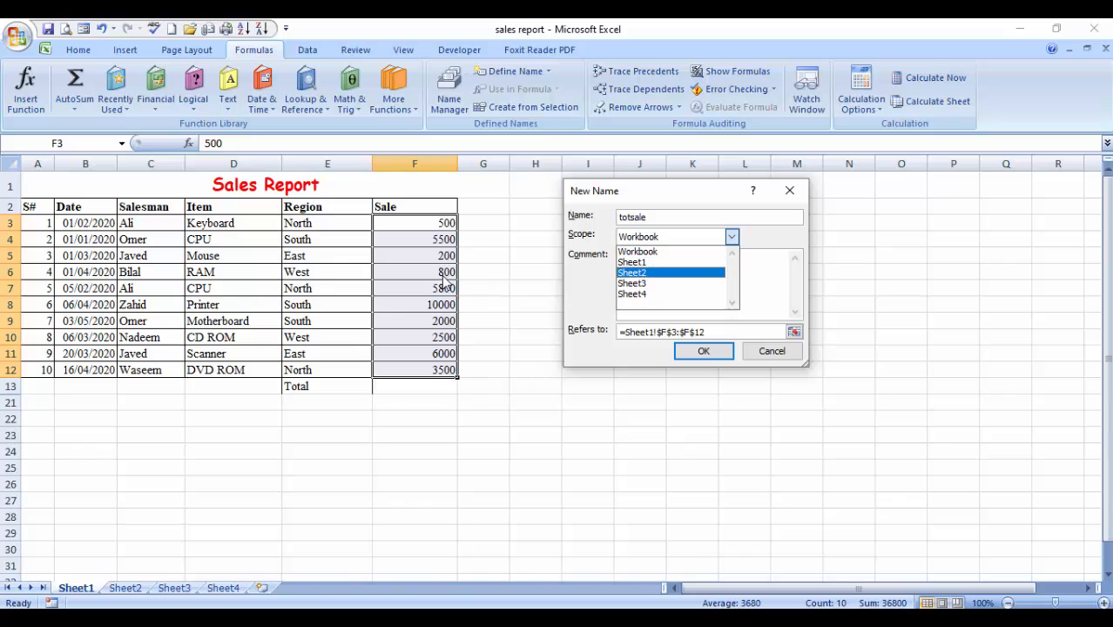
key("Up")
key("Return")
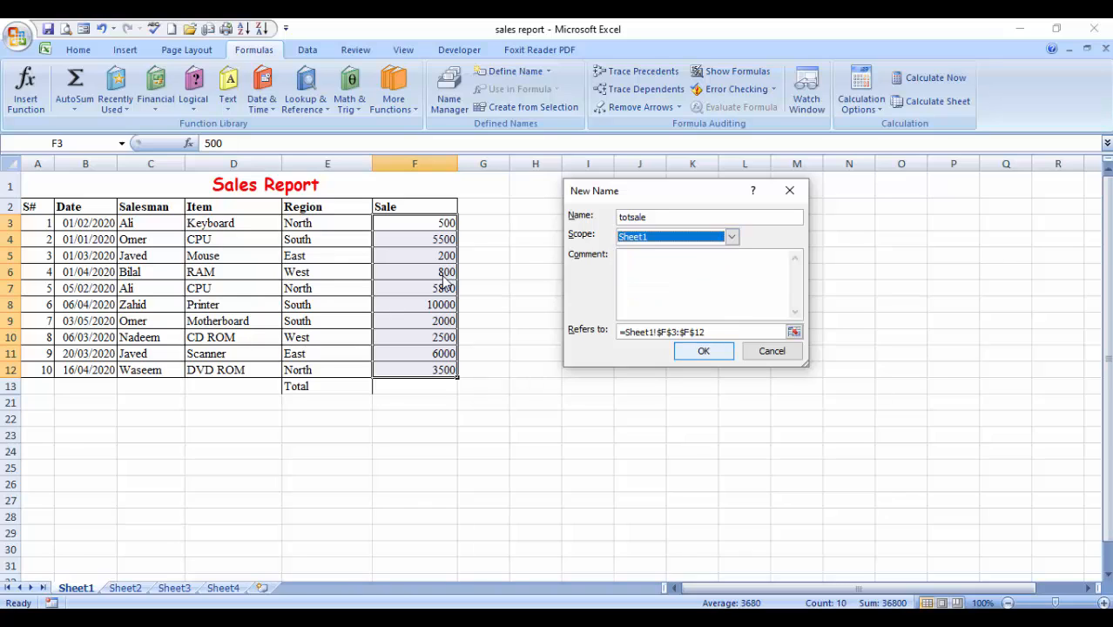
key("Return")
- Try to total the Sale column in cell F13 with a SUM formula that uses the name totsale
key("ctrl+Down")
key("Down")
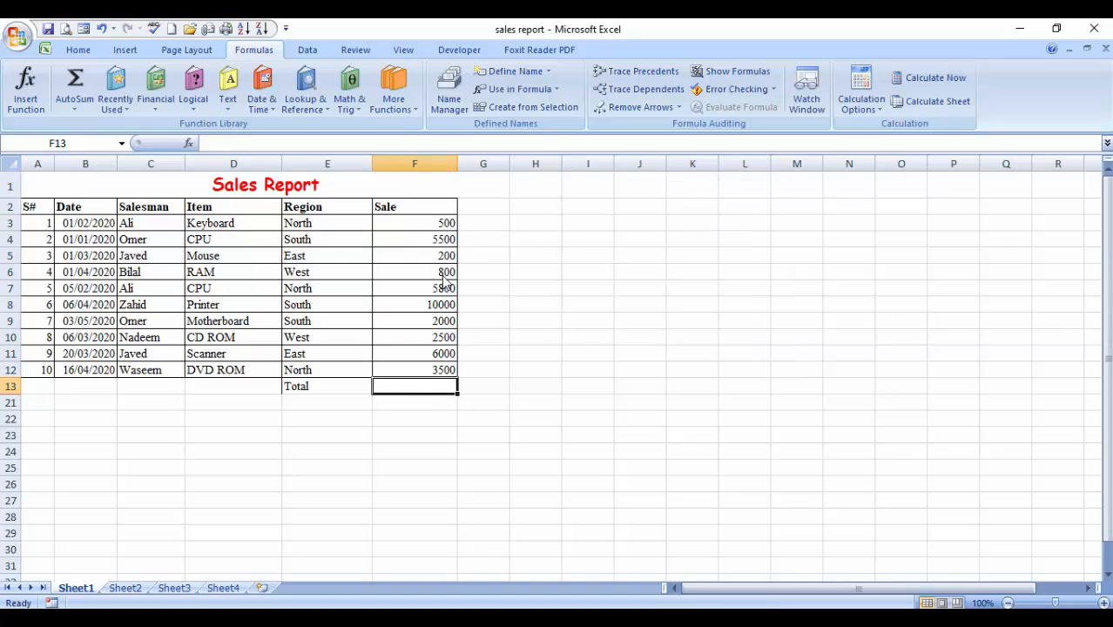
type("=s")
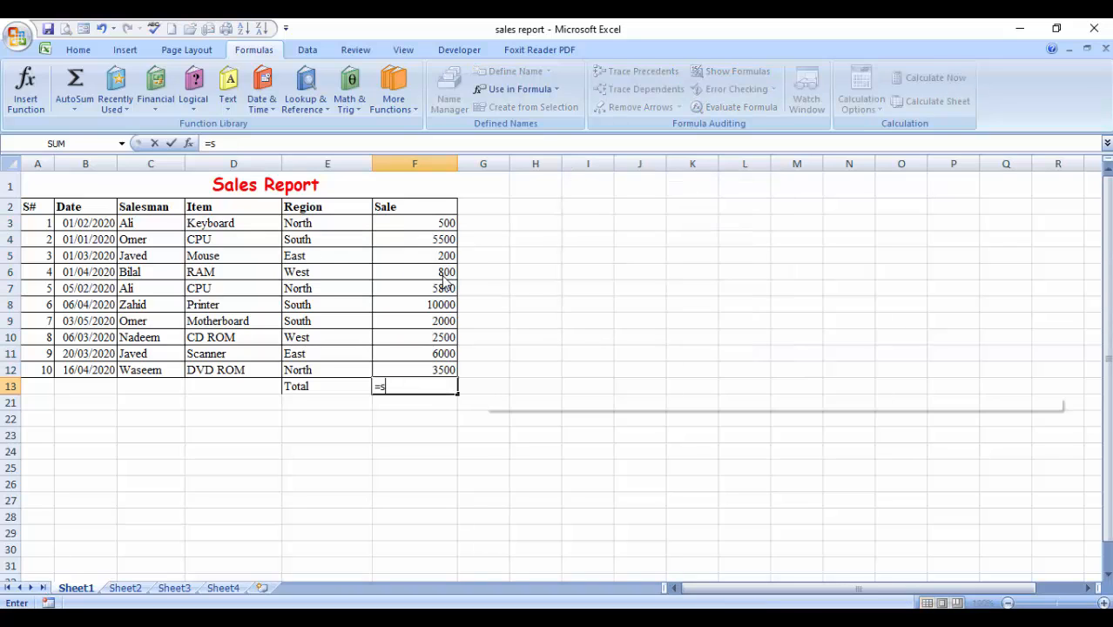
type("um(to")
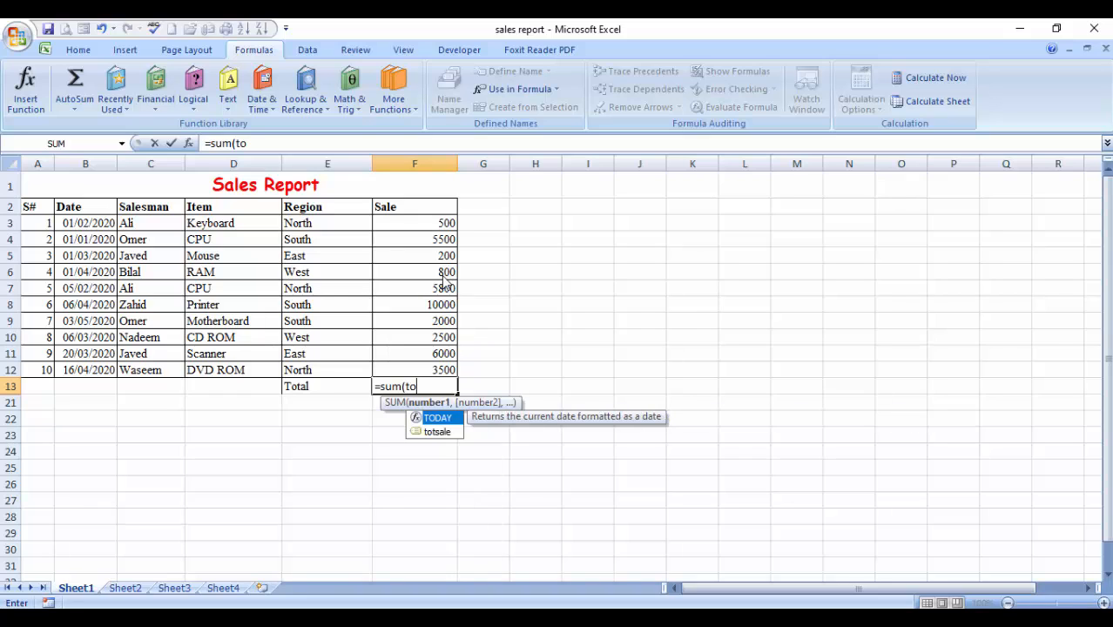
key("Down")
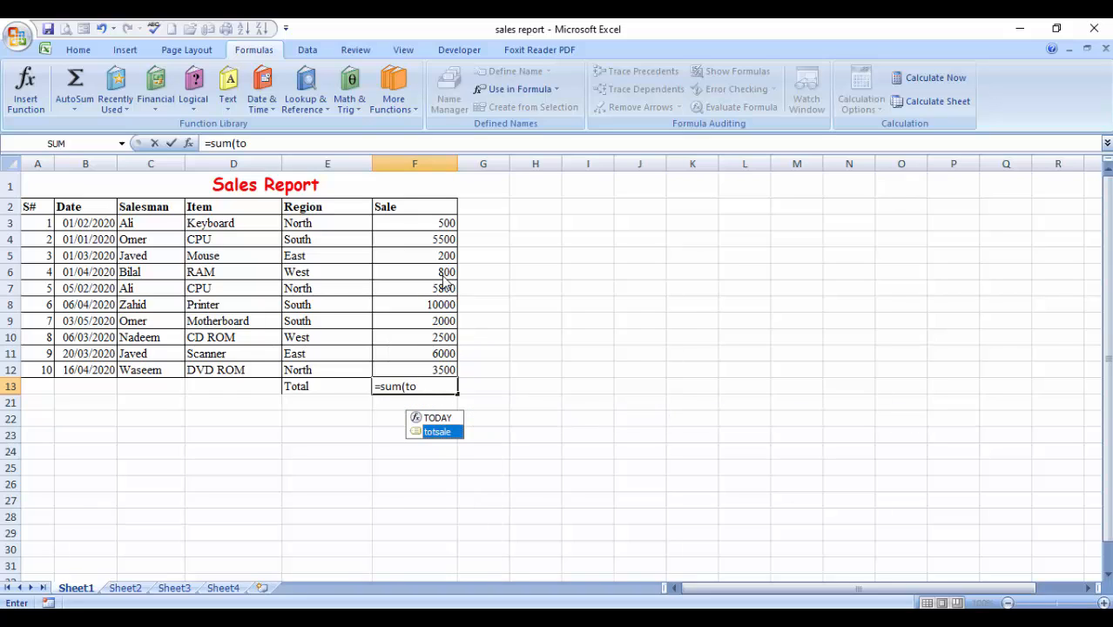
key("Return")
key("Down")
key("Right")
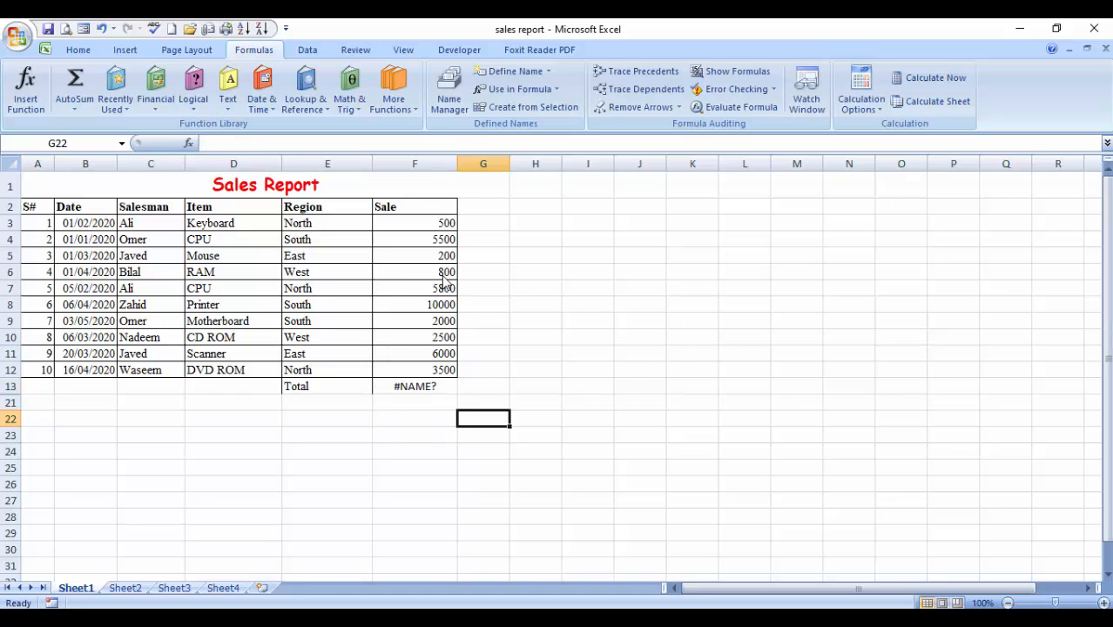
- Enter =SUM(totsale) in the Total cell F13 of Sheet1, leaving that cell selected
key("Left")
key("Up")
key("Up")
type("=sum")
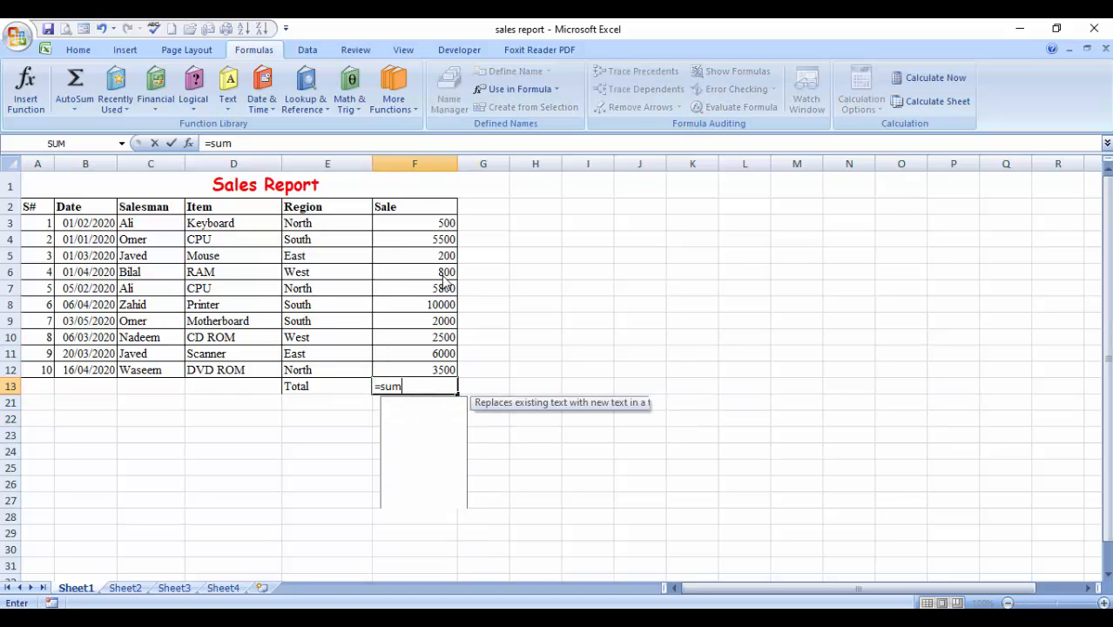
type("(totsale)")
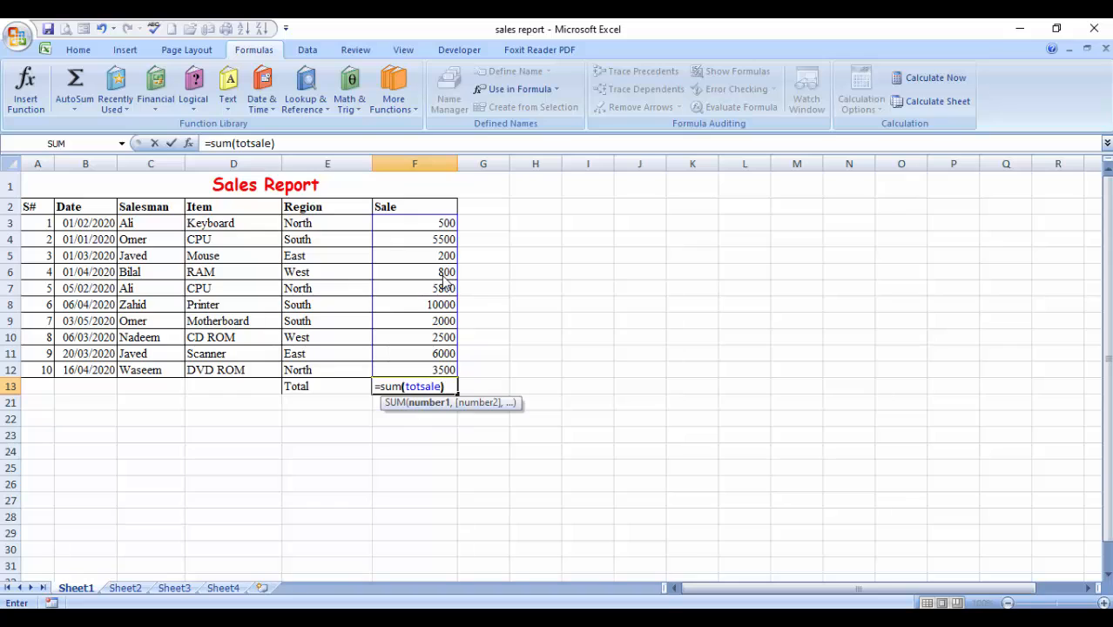
key("Return")
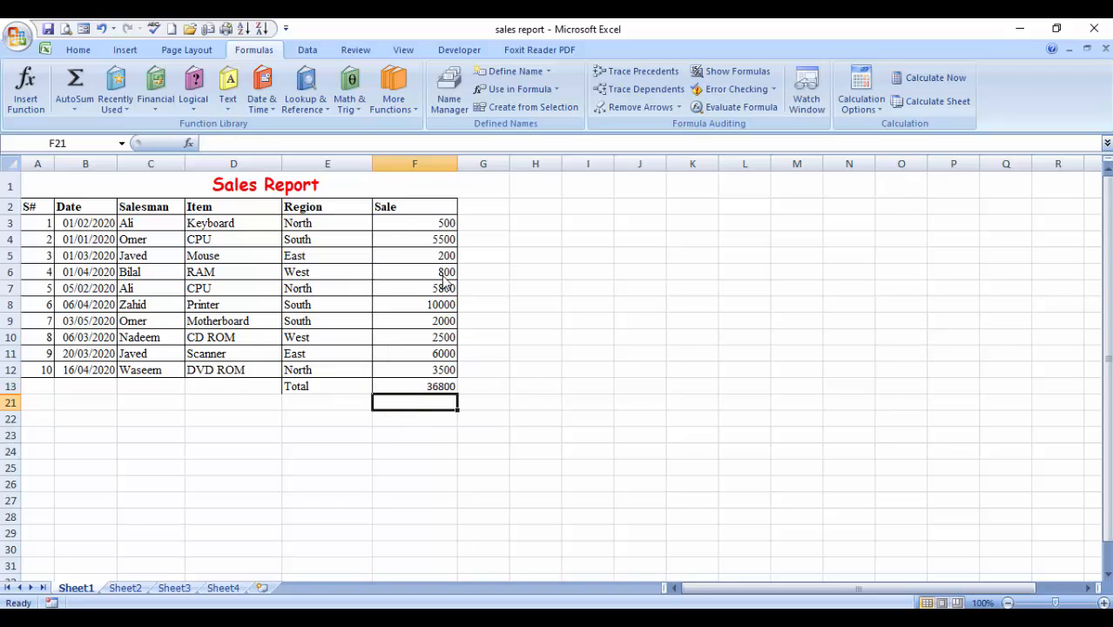
key("Up")
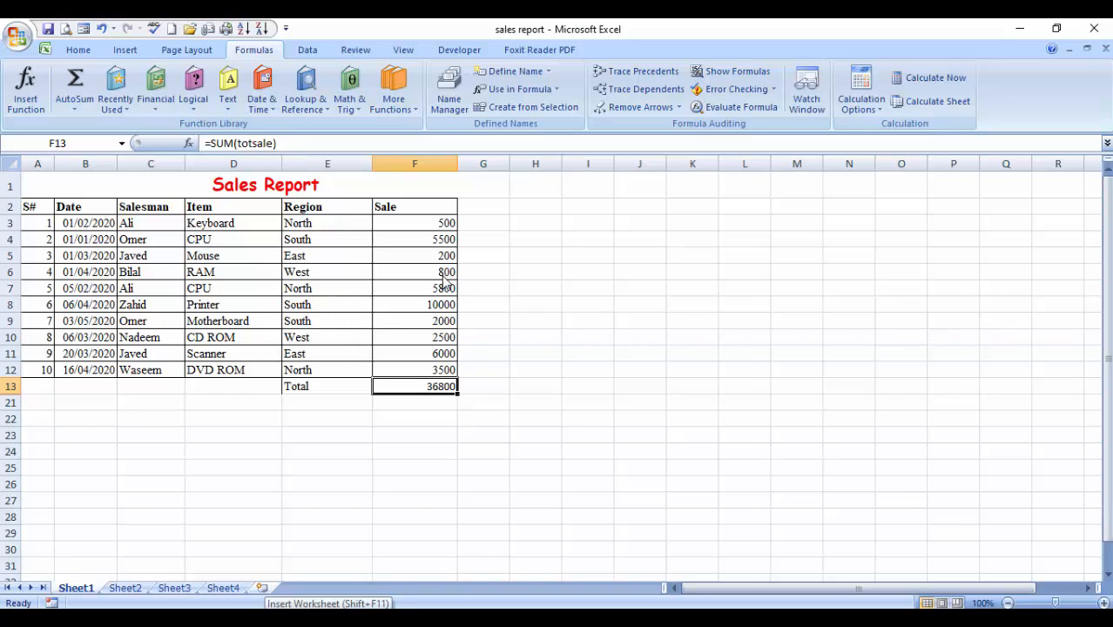
- Insert a new worksheet and enter =SUM(totsale) in its cell E8, leaving that cell selected
left_click(262, 588)
left_click(255, 295)
type("=")
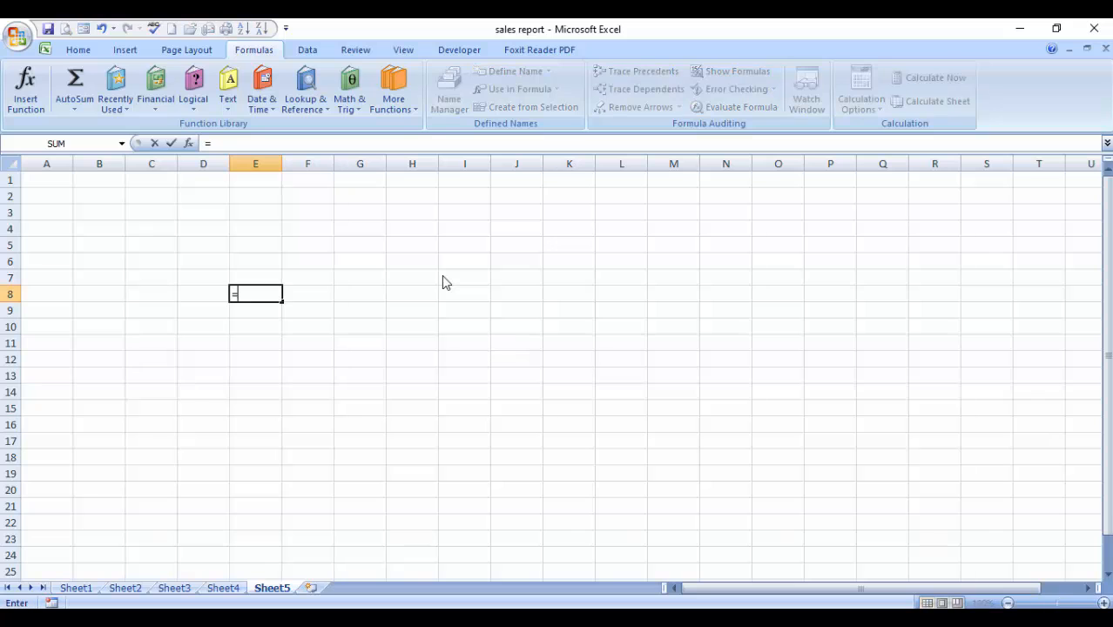
type("sum")
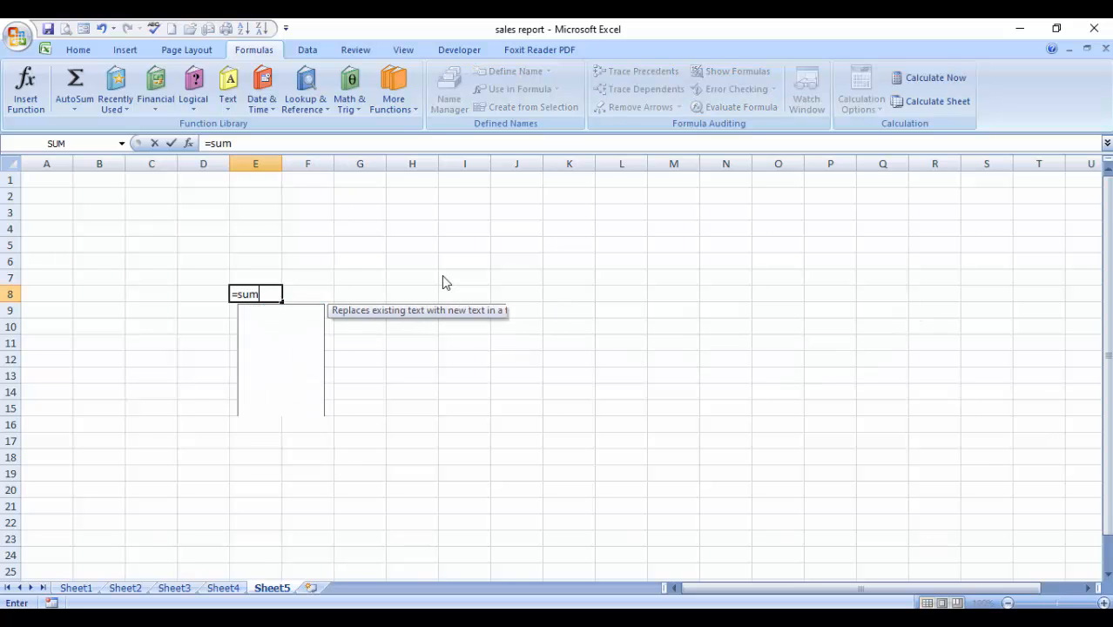
type("(totsale)")
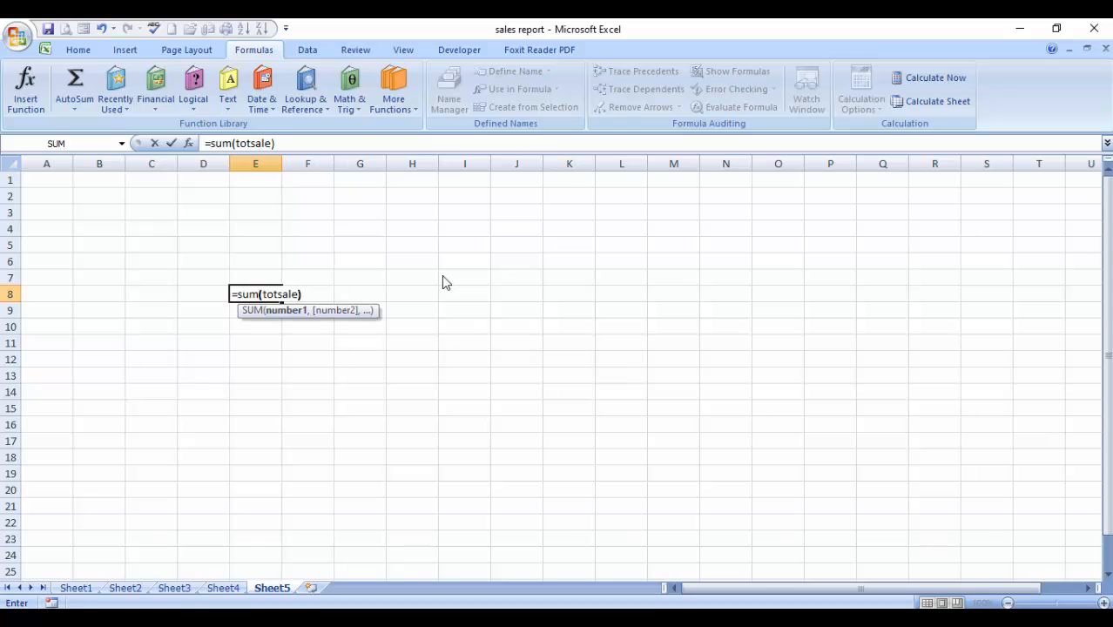
key("Return")
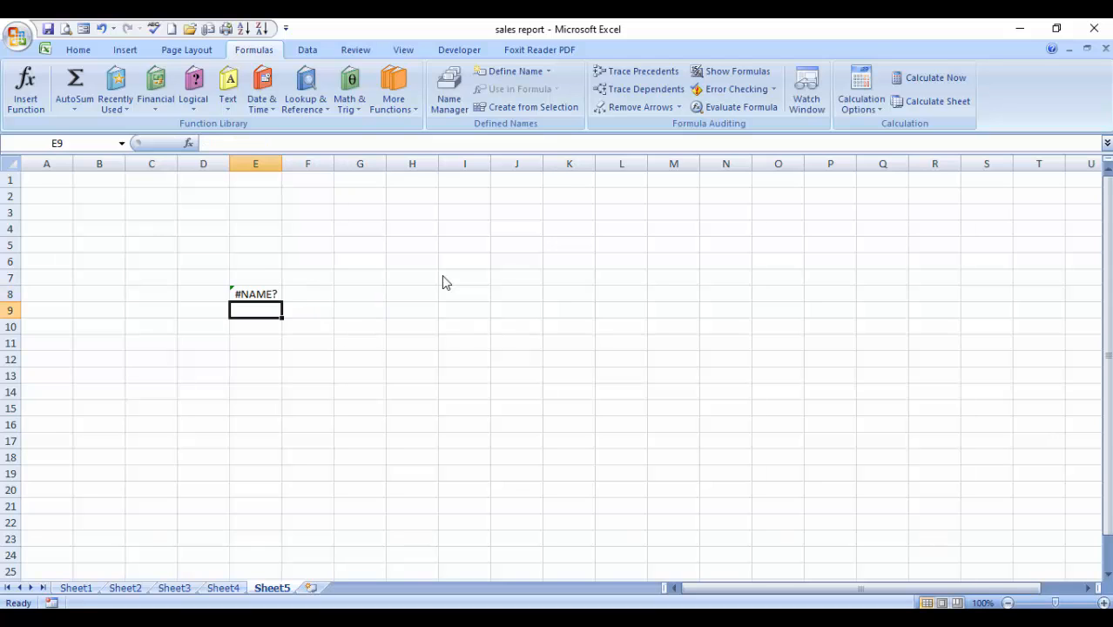
key("Up")
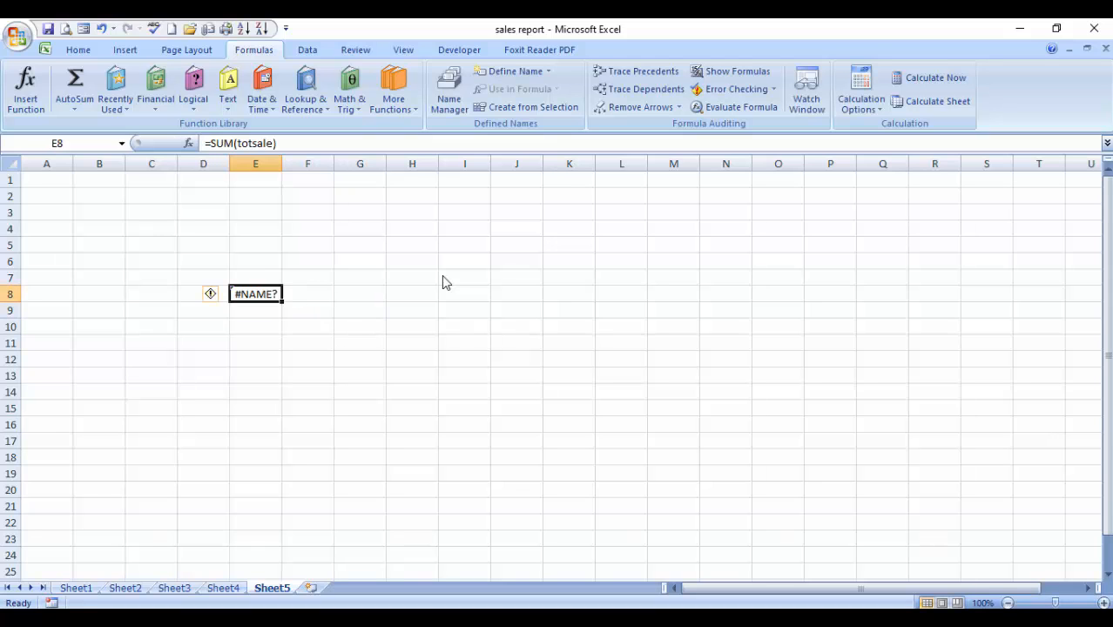
- After a look at Sheet1, qualify the name in Sheet5's cell E8 with its sheet so the formula reads =SUM(Sheet1!totsale)
left_click(76, 588)
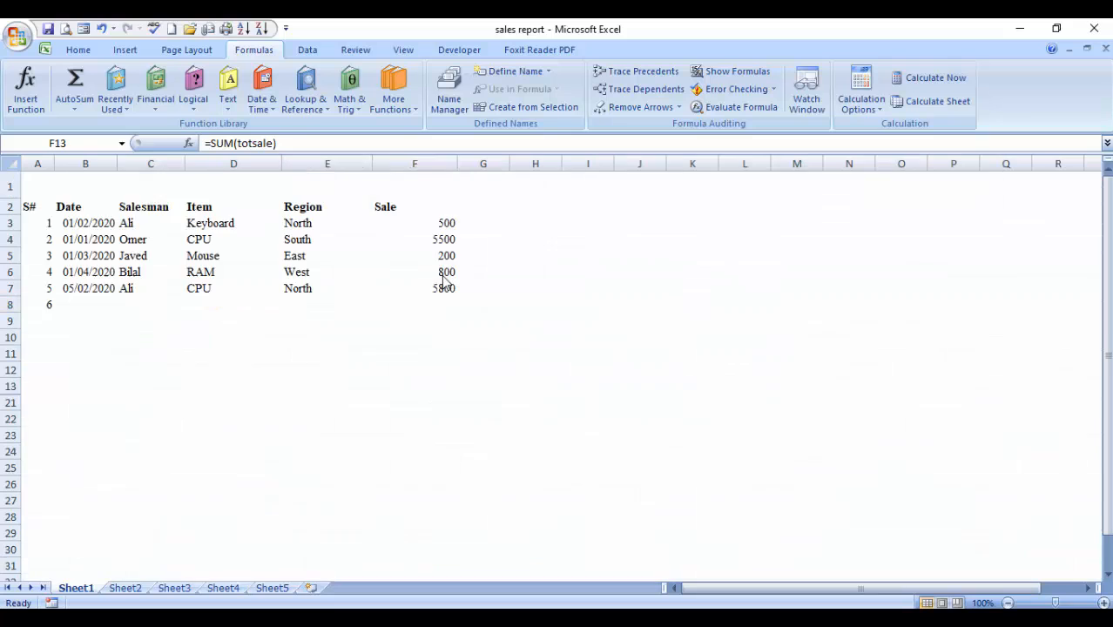
left_click(272, 588)
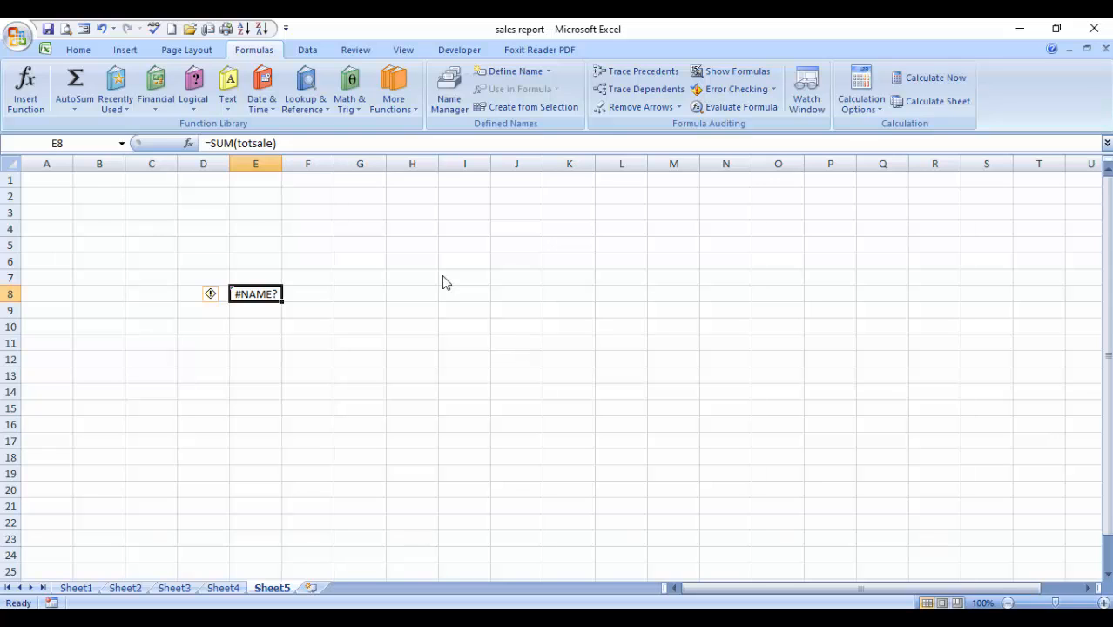
key("F2")
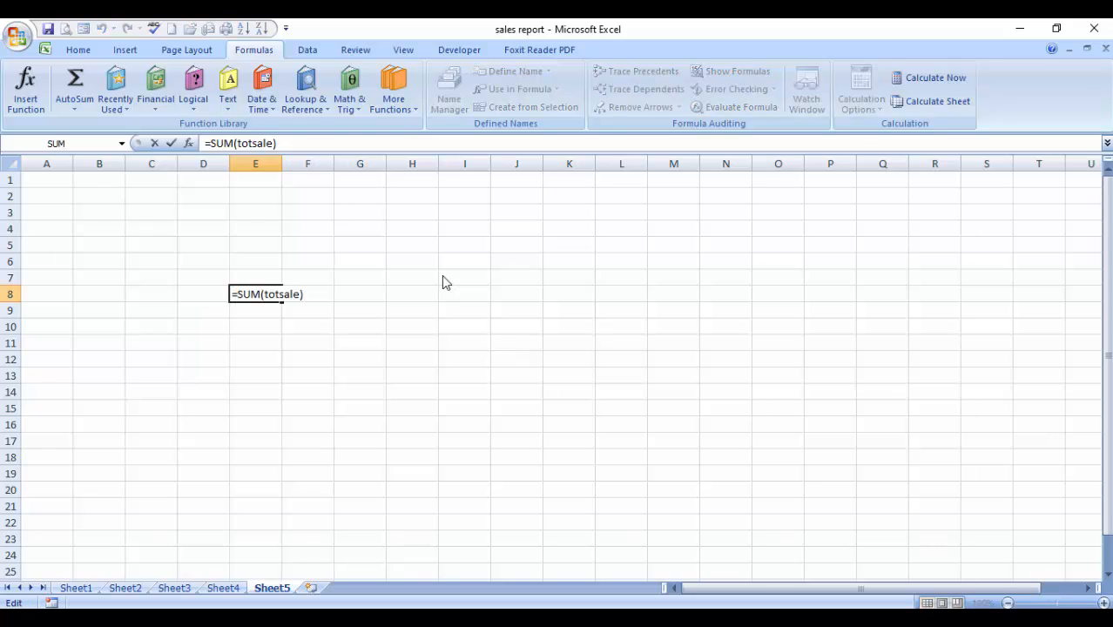
type("sheet")
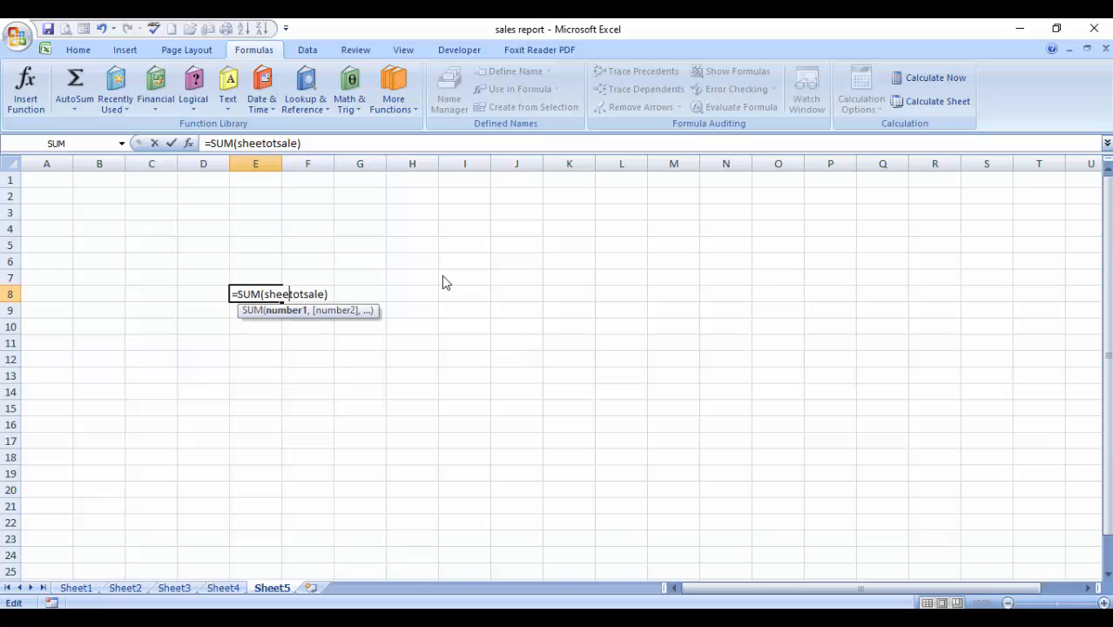
type("1")
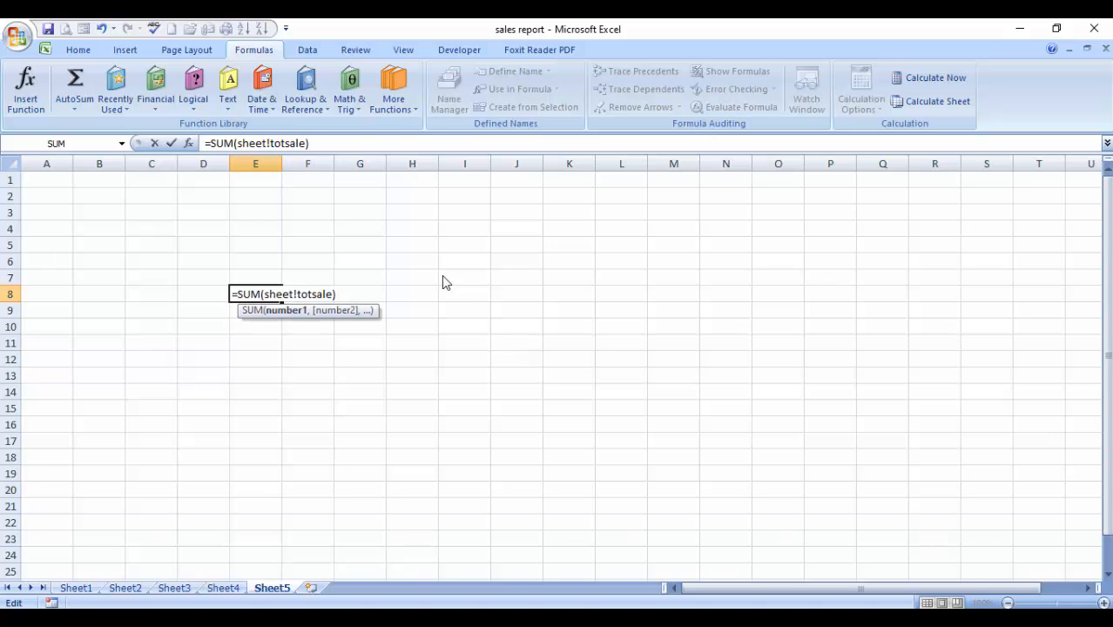
type("!")
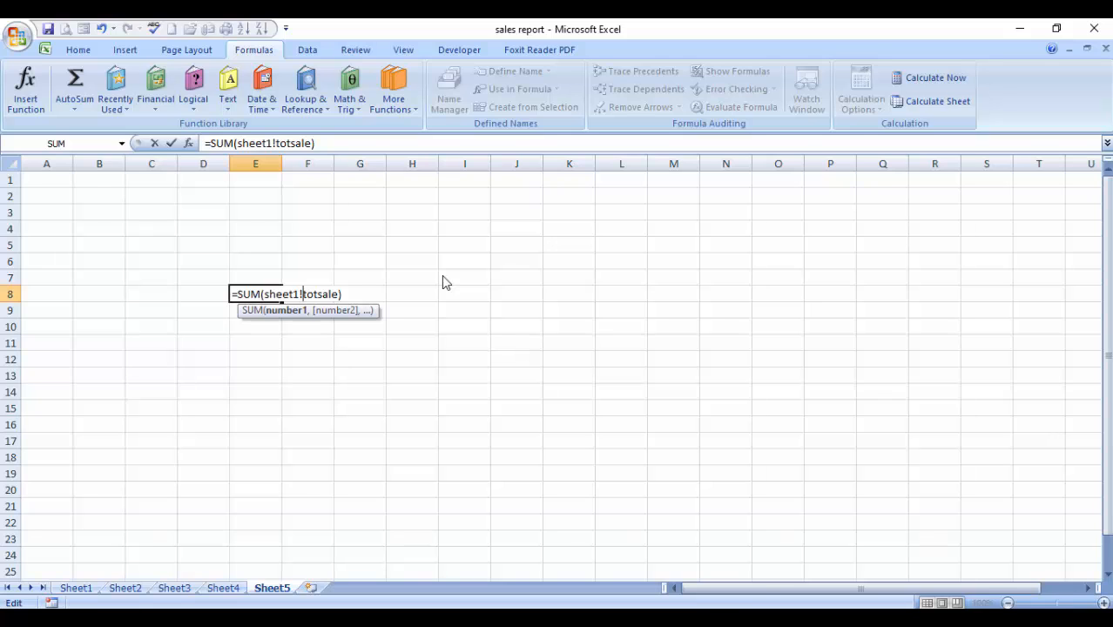
key("ctrl+Return")
key("Return")
key("Up")
key("Up")
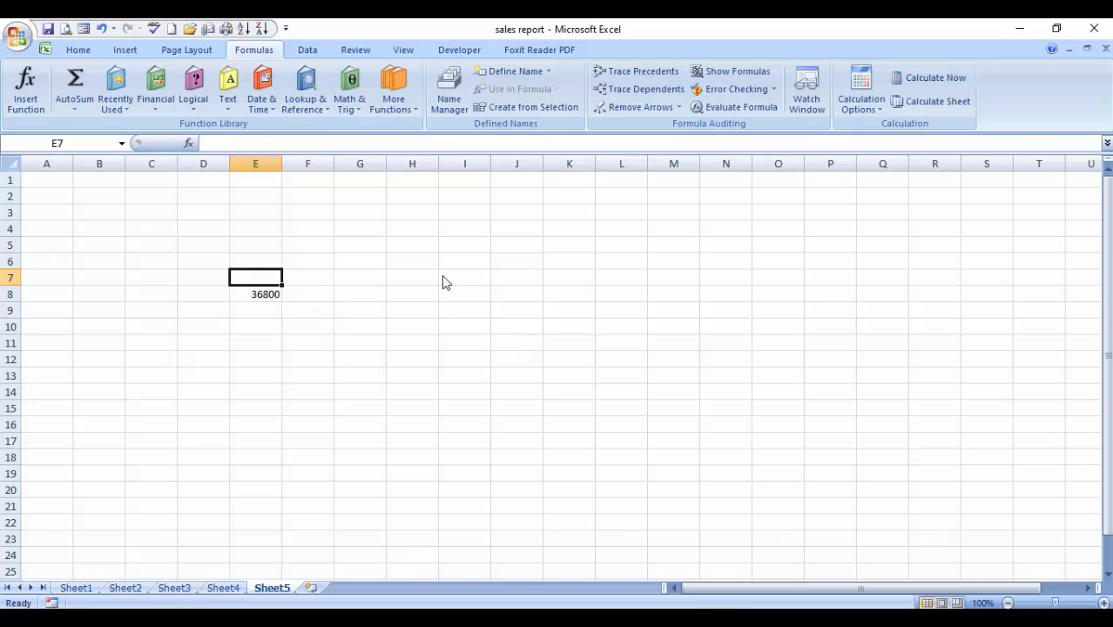
key("Down")
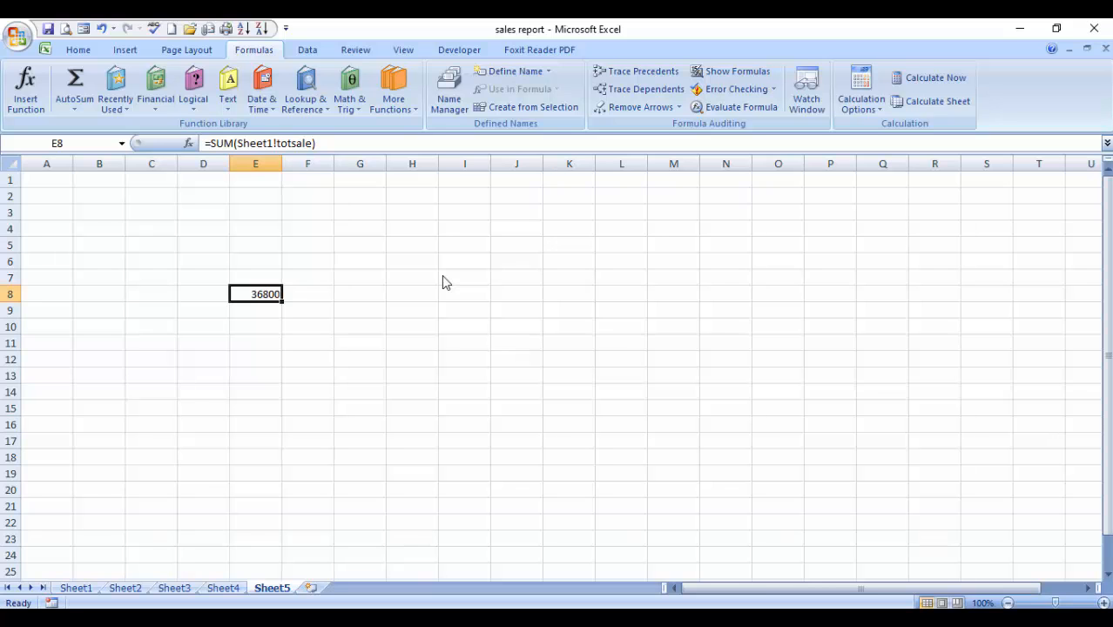
- Switch to the excel tutorial document in Word and read the syntax rule on valid characters in names
key("alt+Tab")
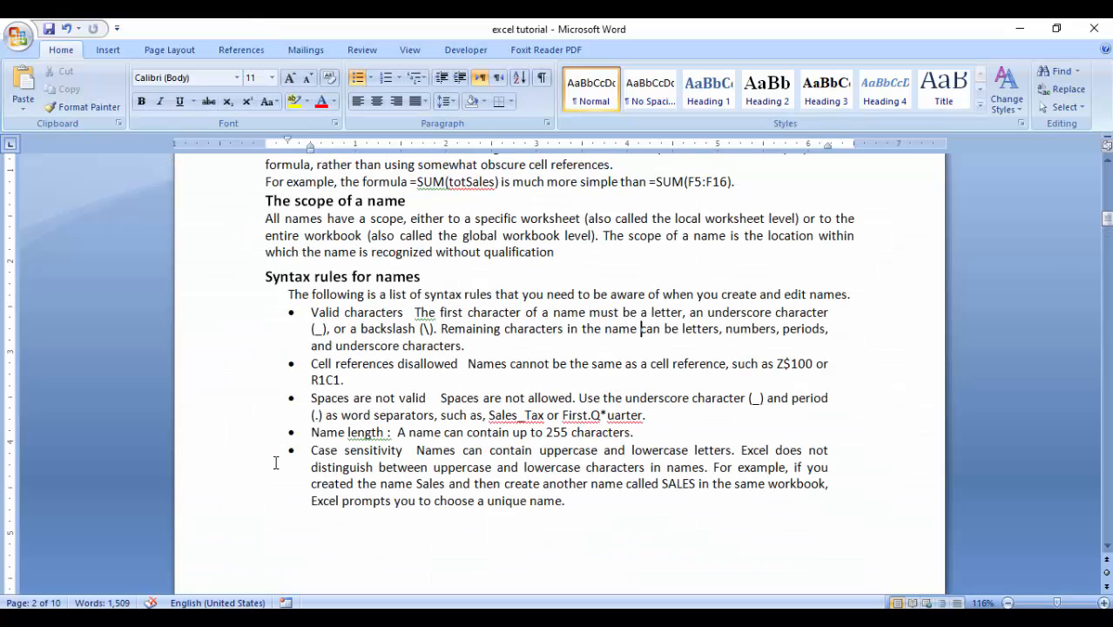
left_click(343, 276)
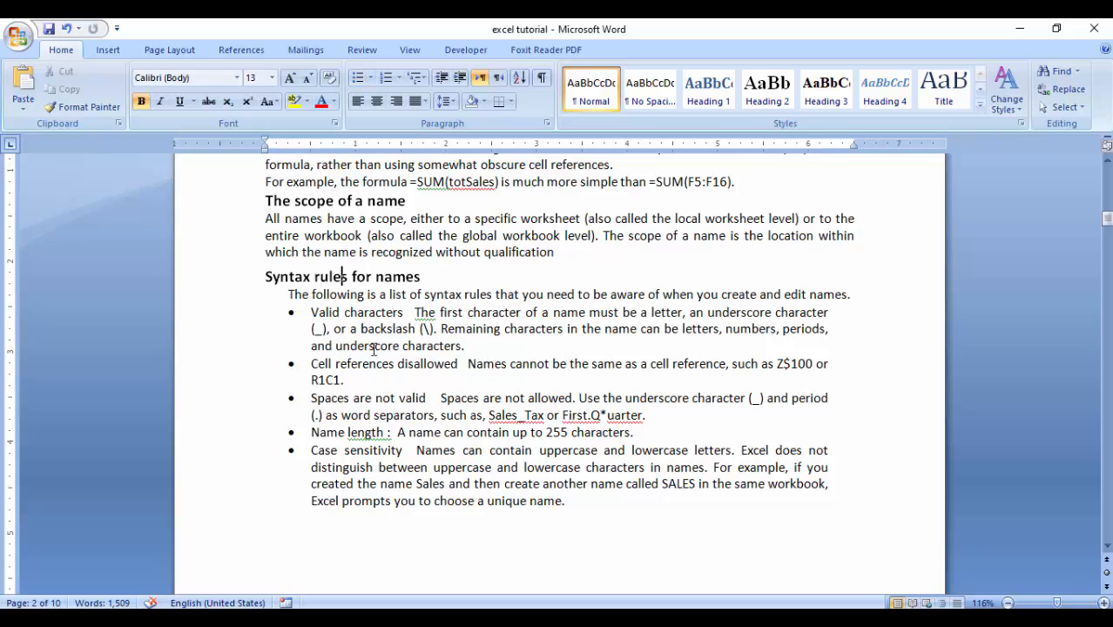
double_click(359, 312)
left_click(448, 329)
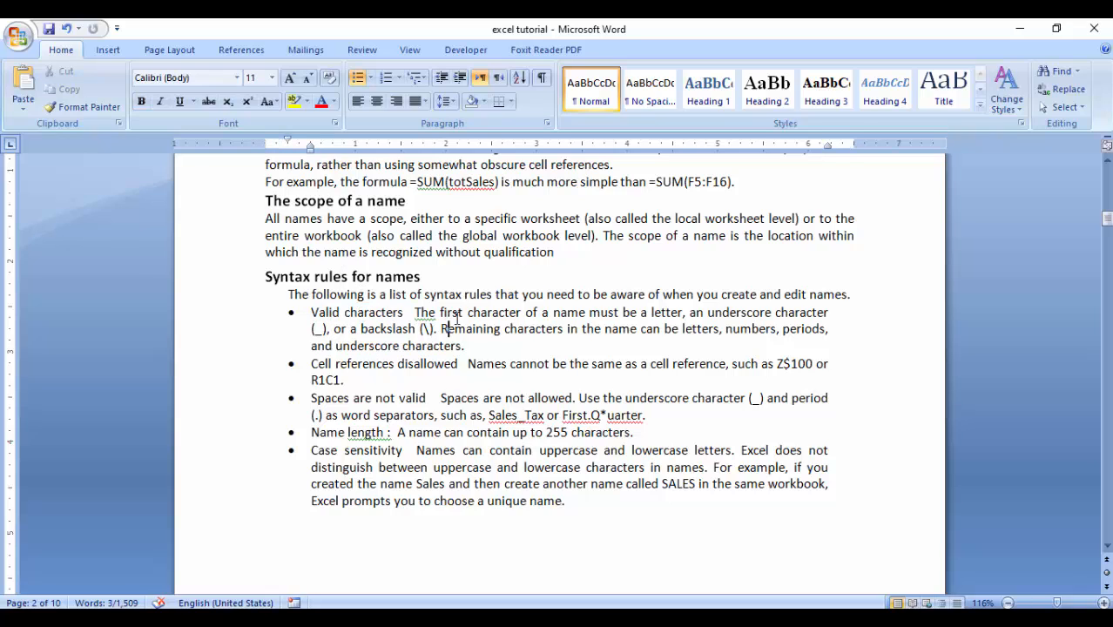
left_click_drag(468, 312, 612, 319)
left_click(540, 342)
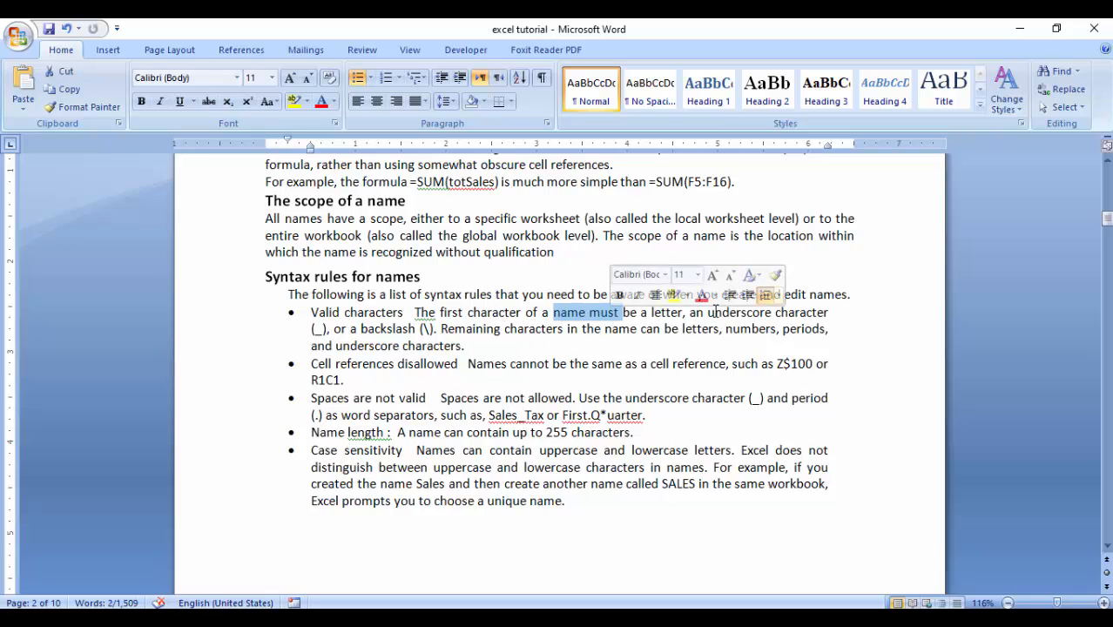
left_click_drag(715, 312, 730, 313)
left_click_drag(422, 329, 432, 330)
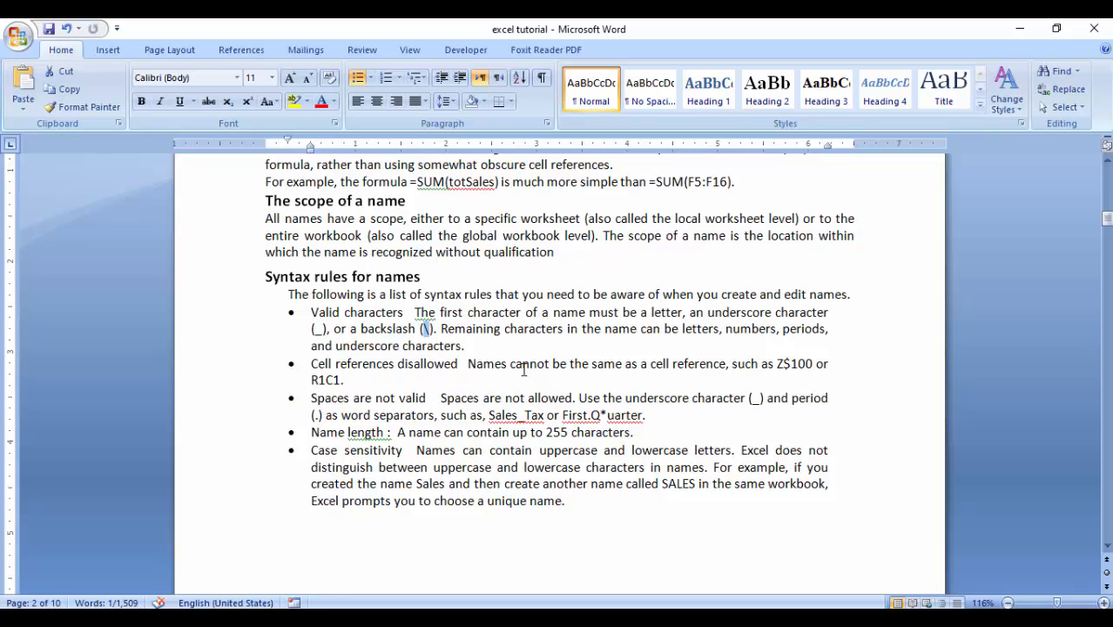
- Read the rules on cell references and spaces in names, including the Sales_Tax and First.Quarter word-separator examples
left_click(316, 378)
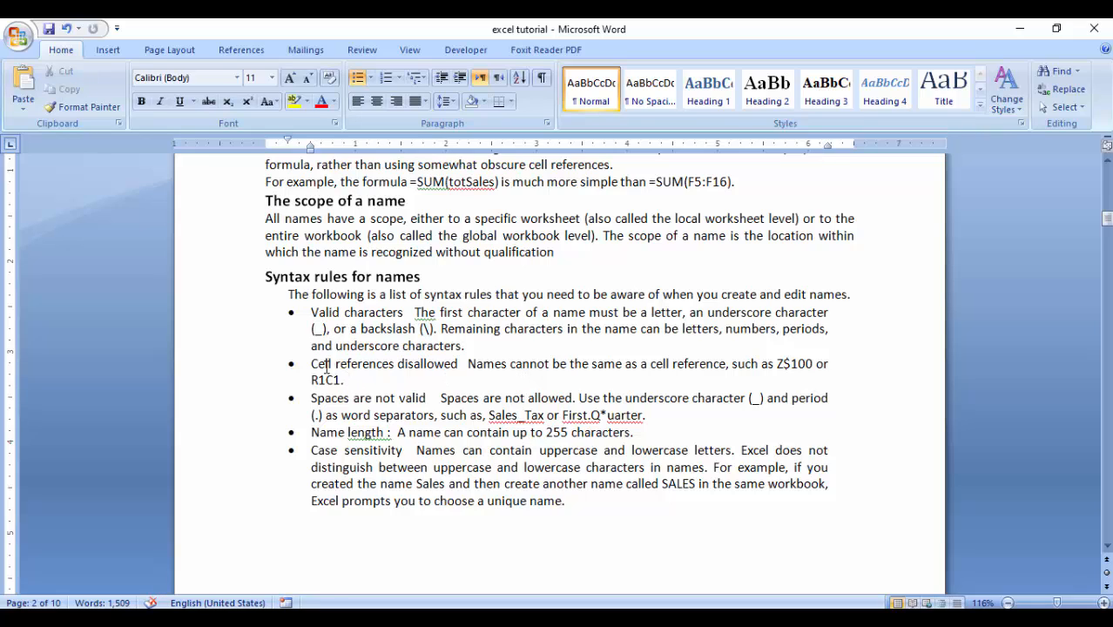
left_click_drag(314, 364, 386, 364)
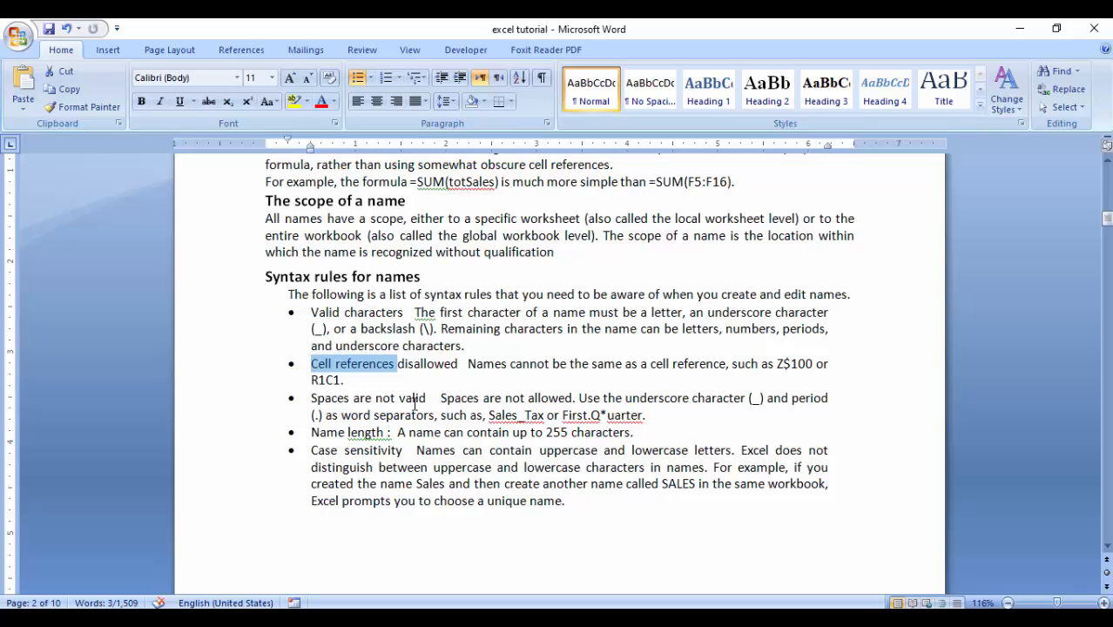
left_click(705, 363)
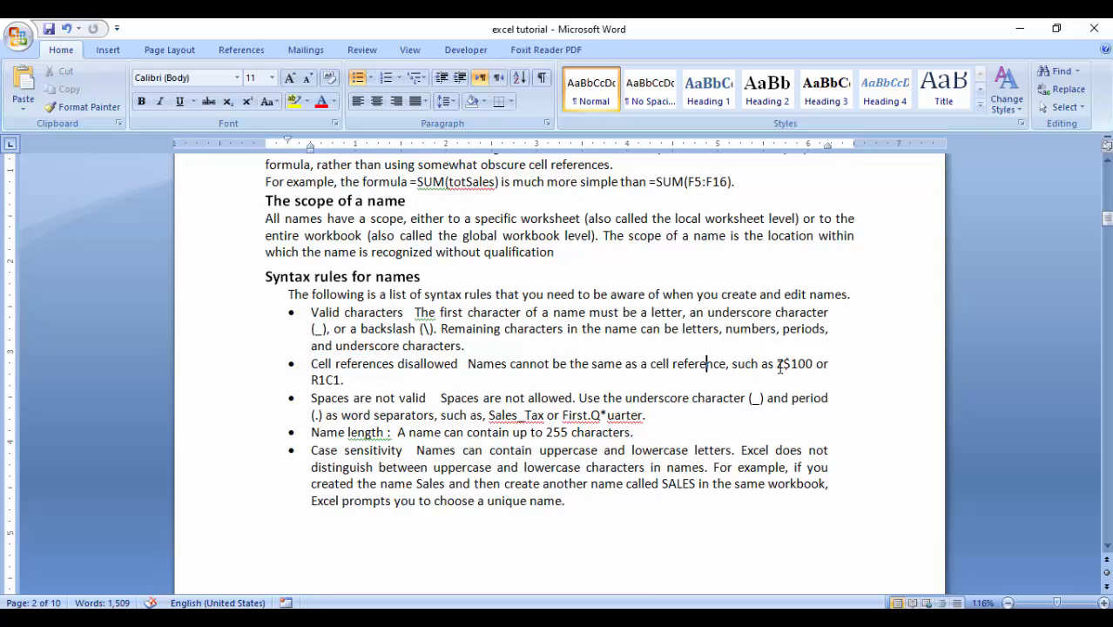
left_click(777, 365)
left_click(326, 418)
left_click(444, 416)
left_click_drag(483, 415, 549, 415)
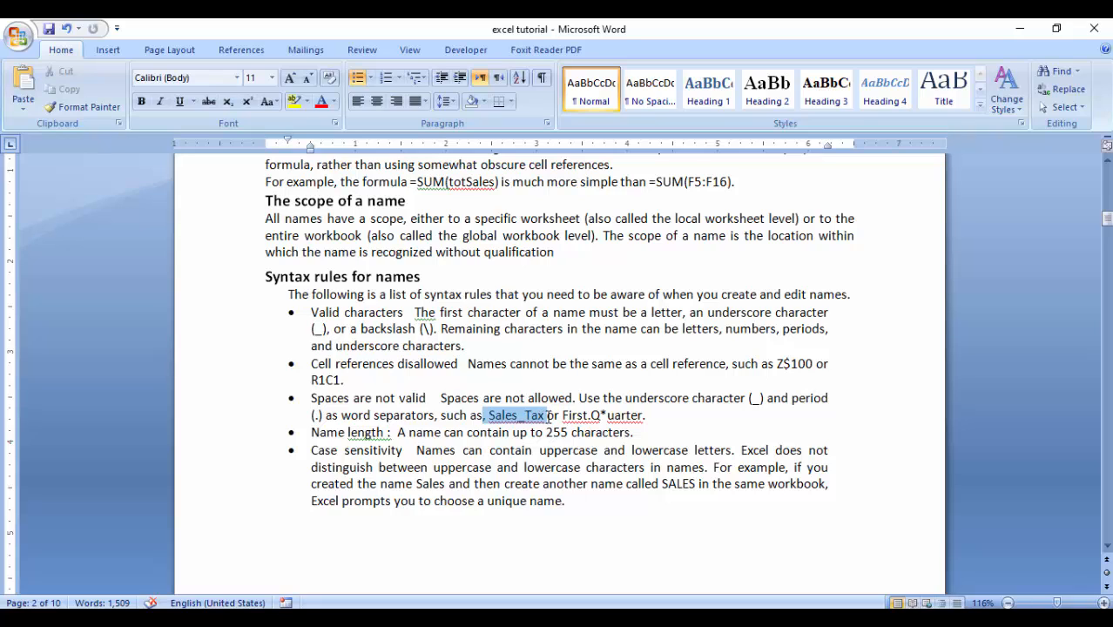
left_click(532, 416)
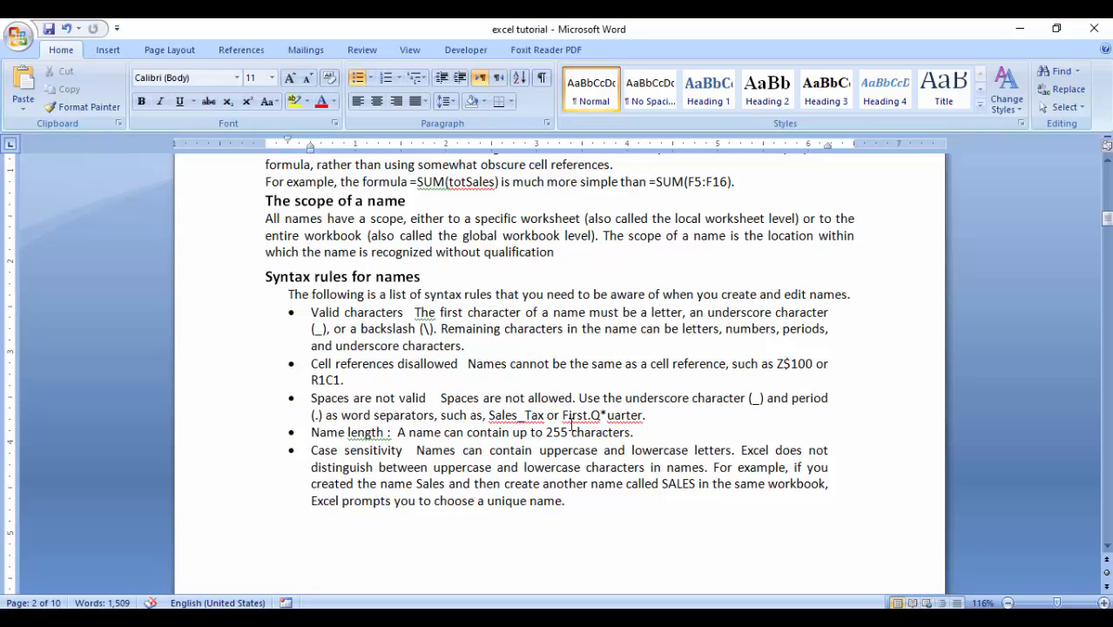
left_click_drag(564, 418, 595, 422)
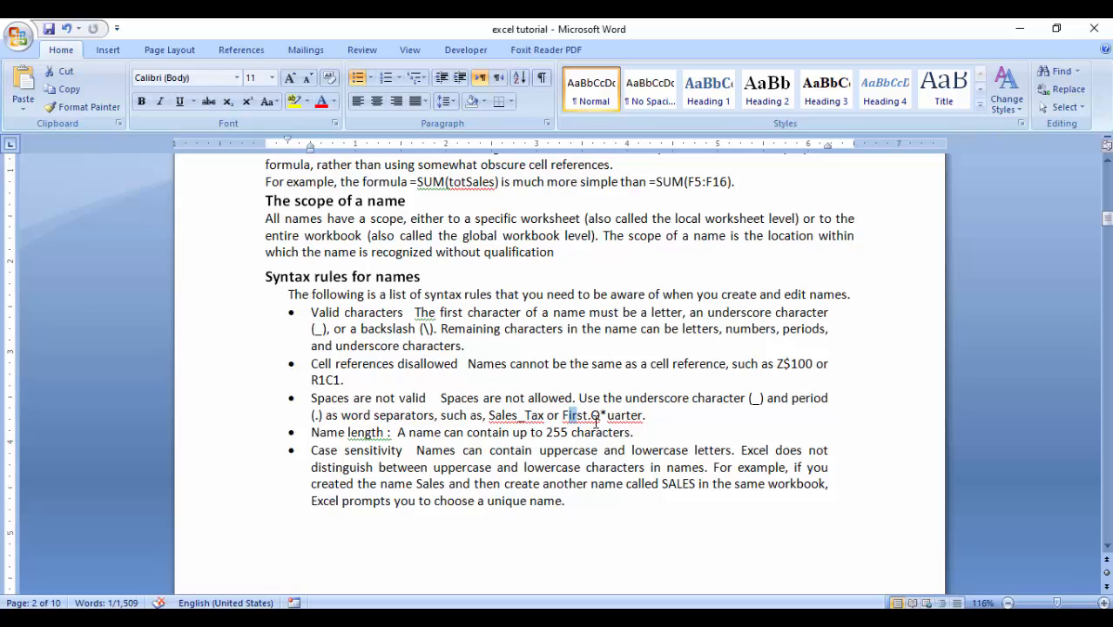
left_click(589, 426)
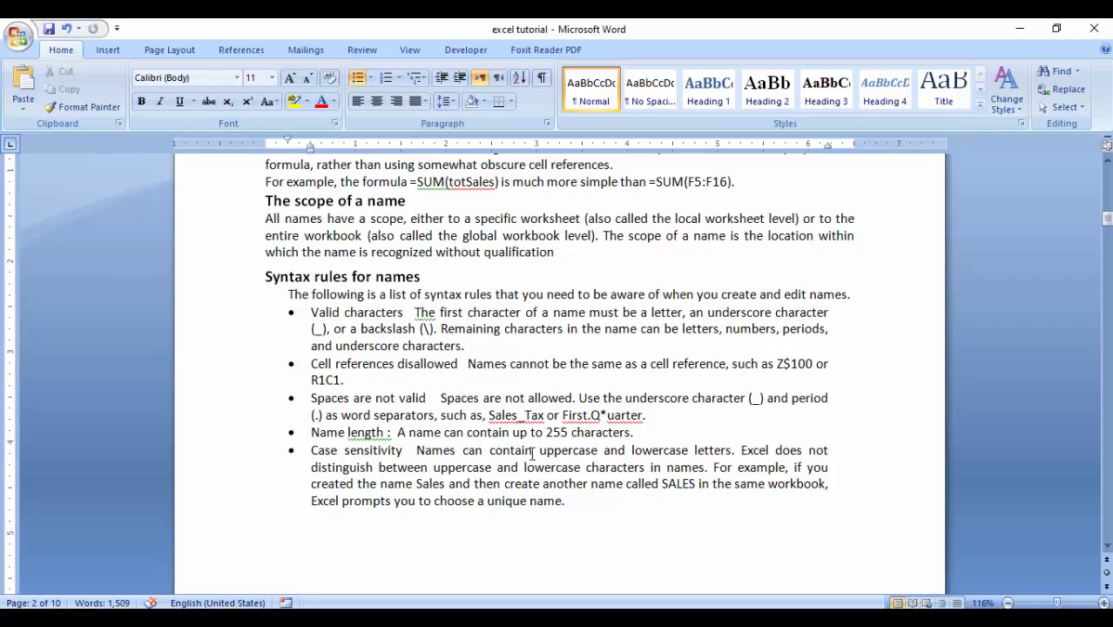
- Read the rules on name length and case sensitivity, marking the character limit and the Sales and SALES examples
left_click(318, 432)
left_click_drag(546, 433, 570, 433)
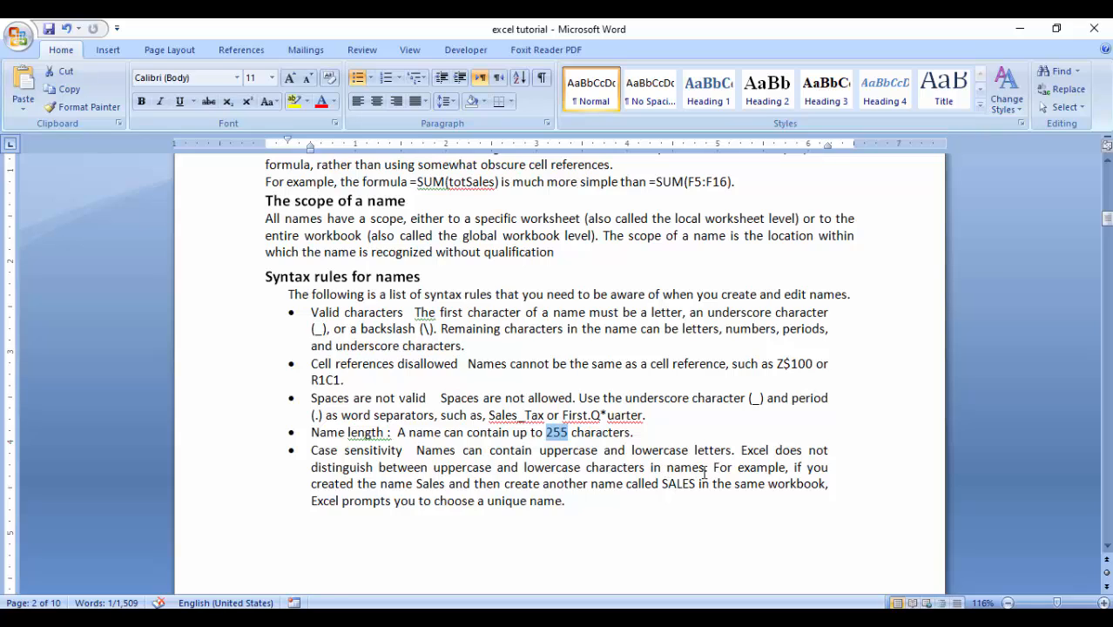
left_click_drag(415, 484, 443, 484)
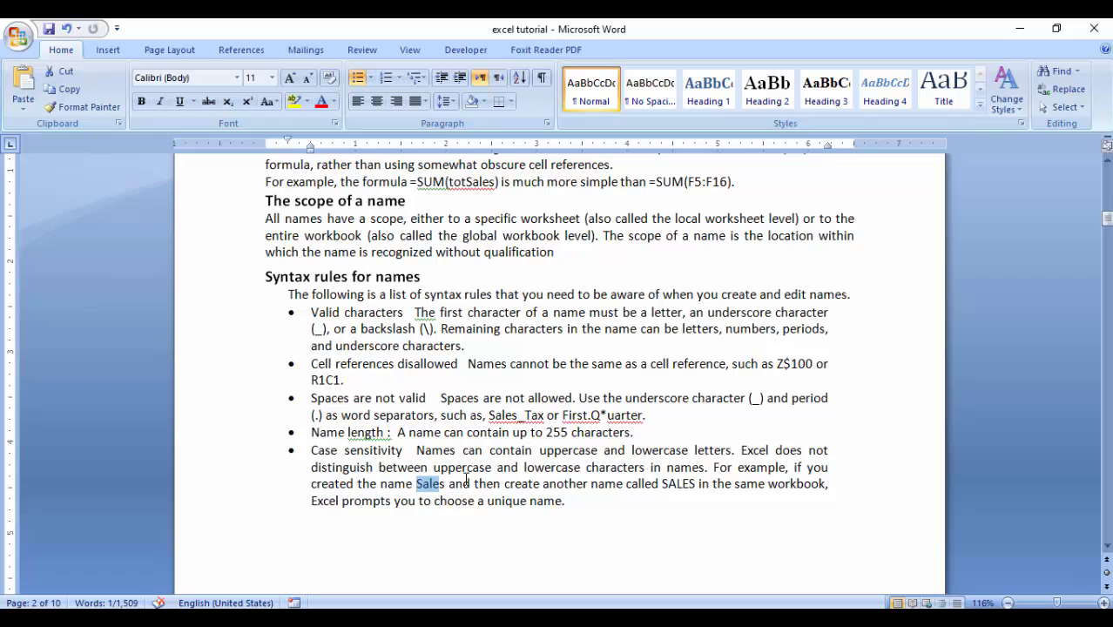
left_click_drag(663, 484, 689, 484)
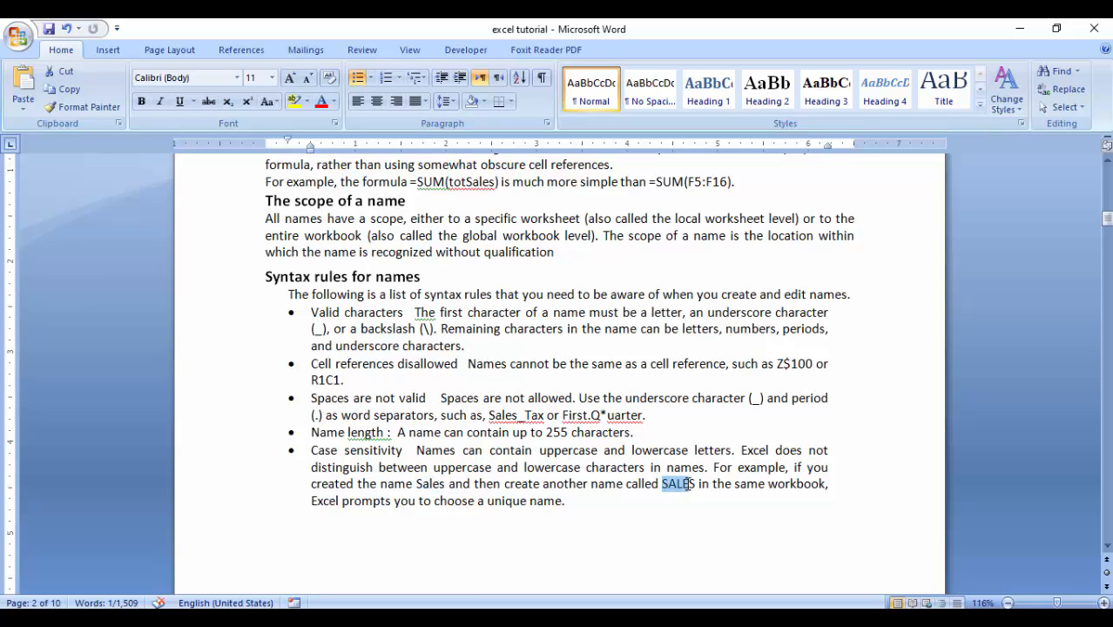